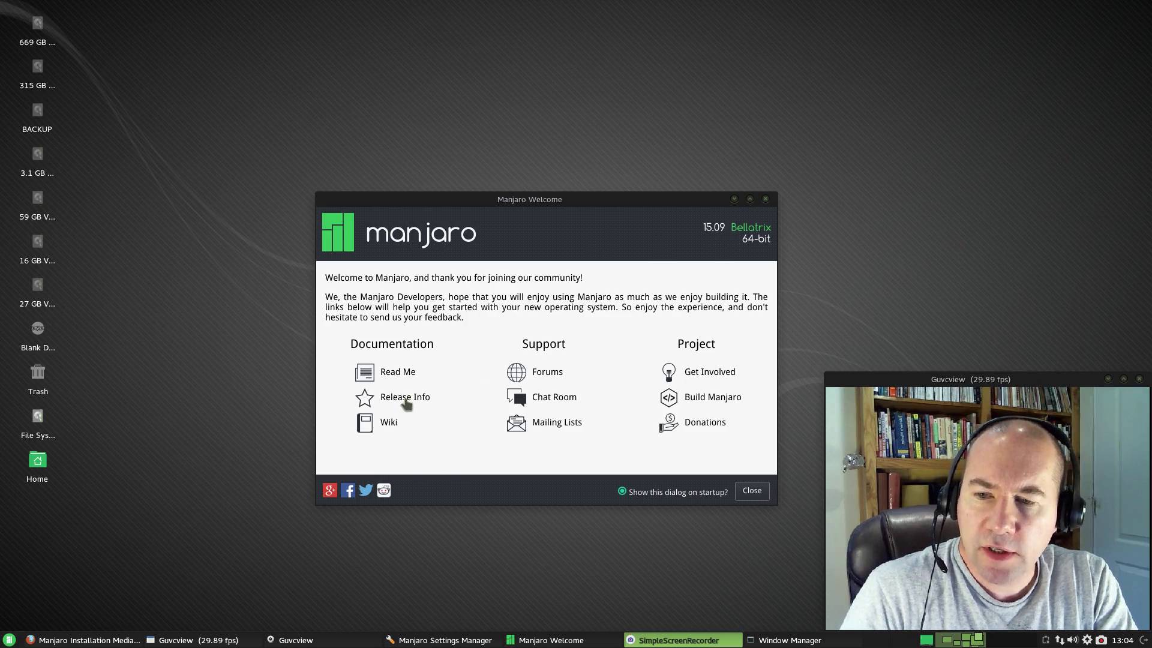
Open the Manjaro release information from the welcome dialog and read the opening notes on editions, kernel and themes
click(405, 398)
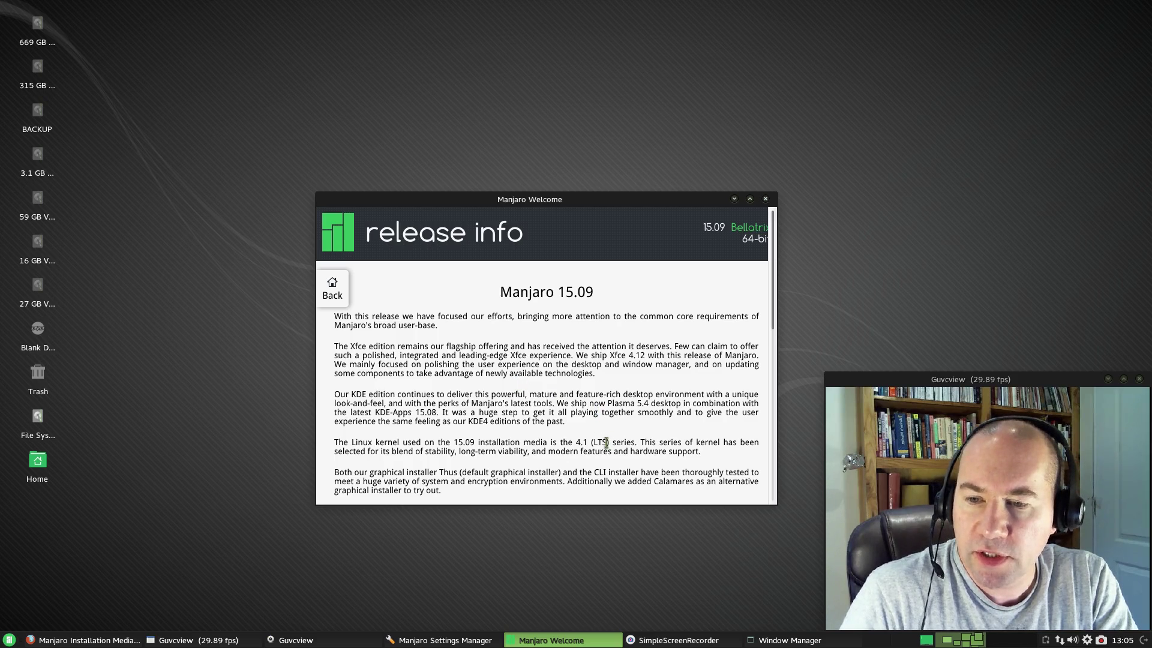
scroll(606, 443, down, 3)
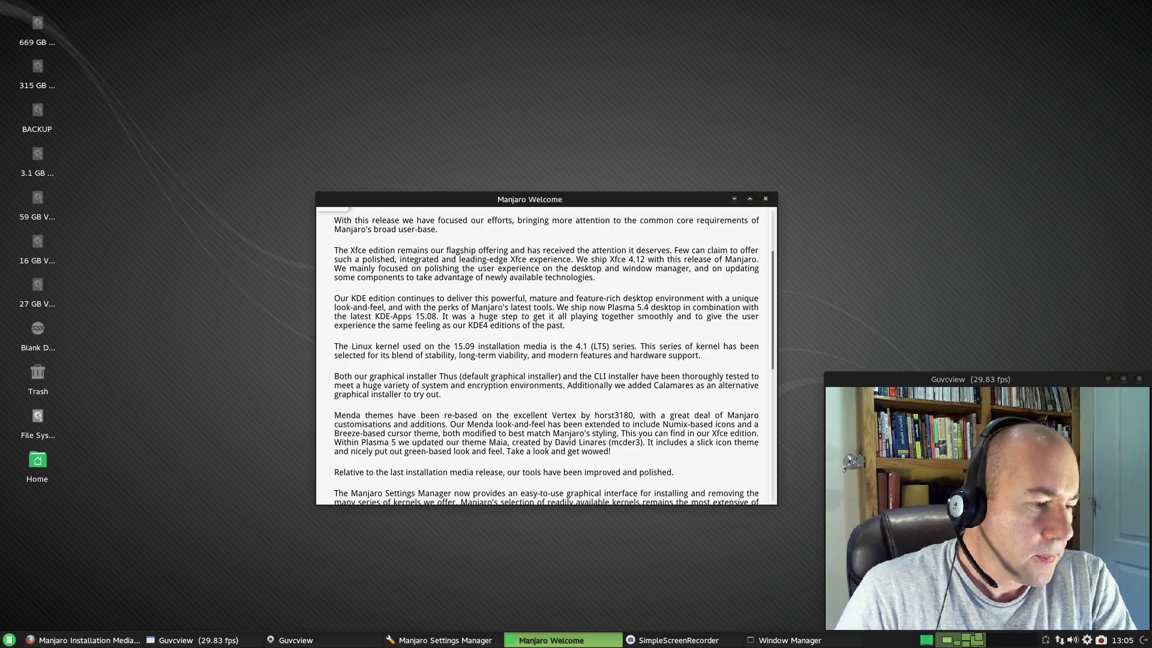
Bring up Manjaro Settings Manager, place its window over the workspace, and examine the list of installed and available kernels
click(444, 641)
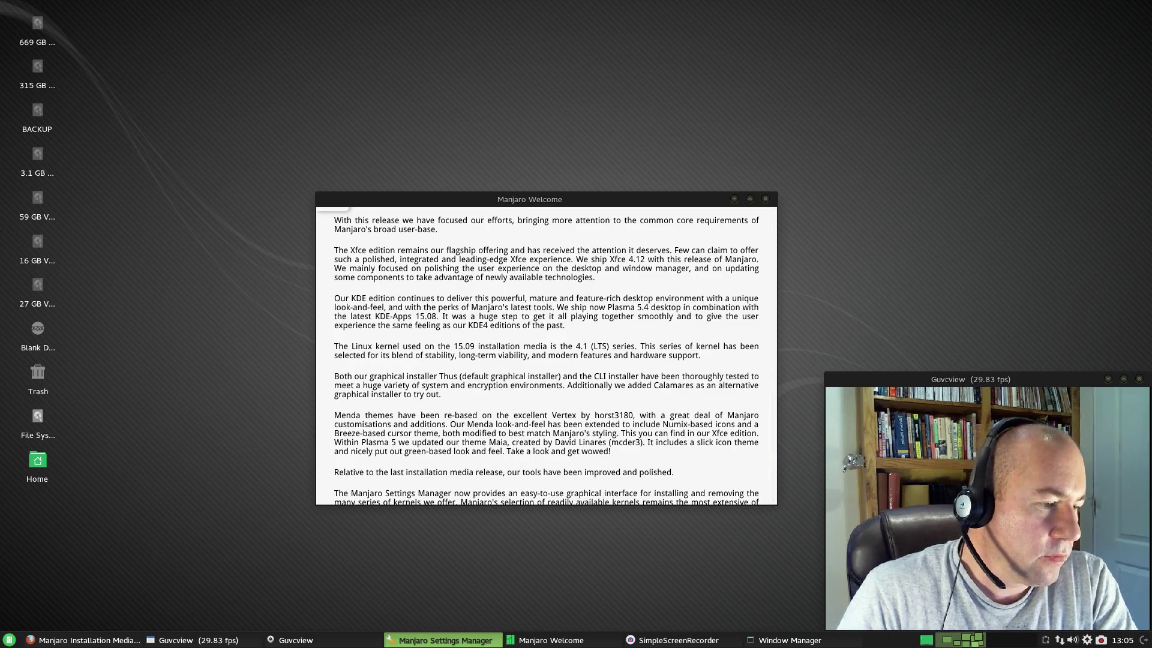
drag(1137, 294, 525, 60)
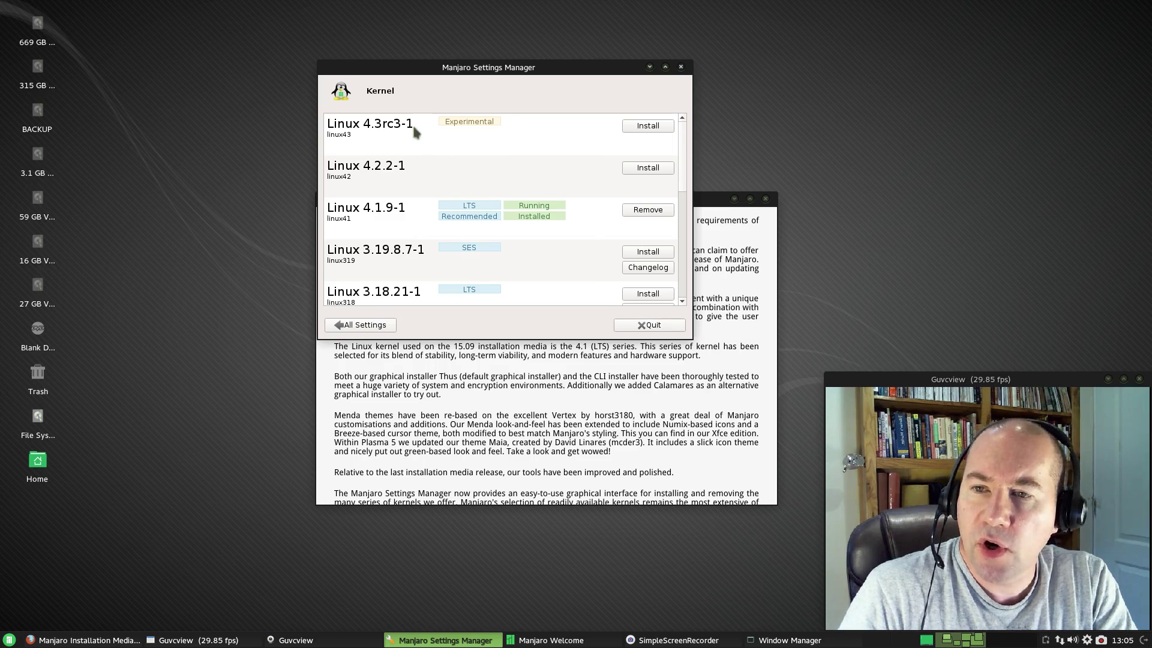
scroll(576, 189, down, 5)
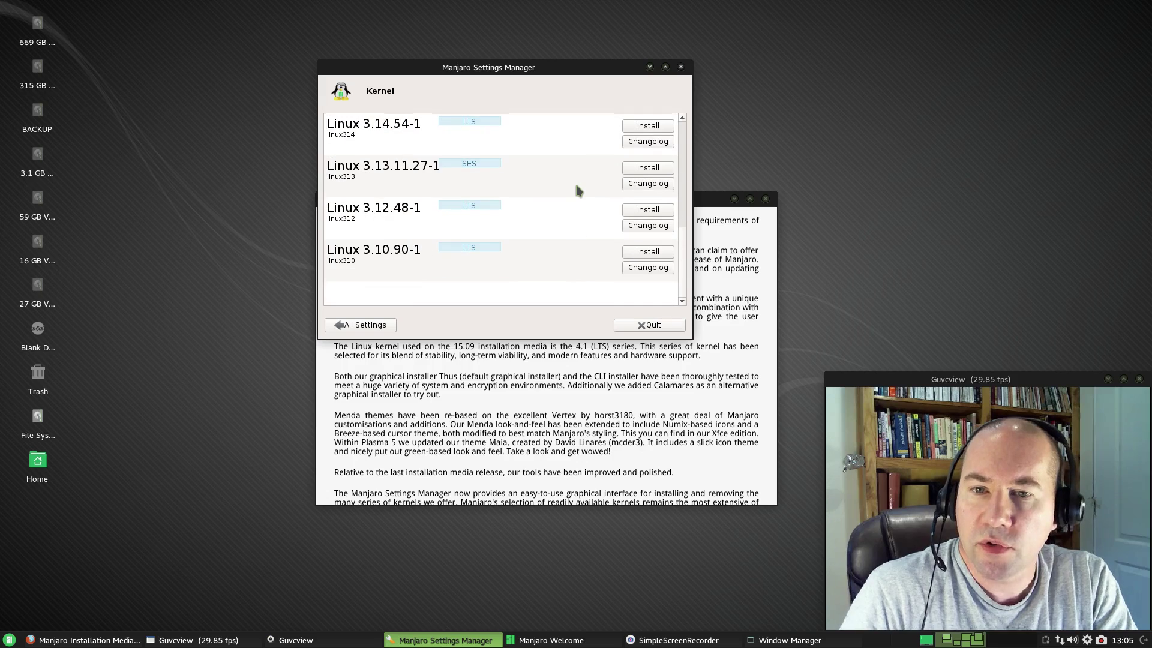
scroll(576, 189, up, 5)
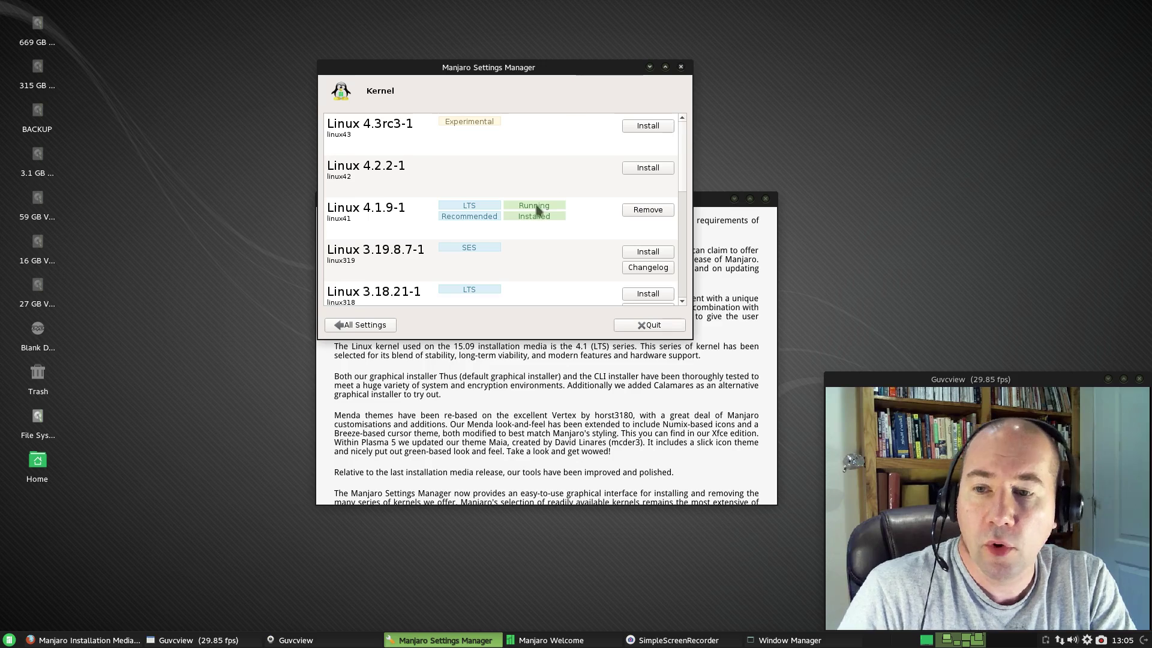
scroll(534, 207, down, 5)
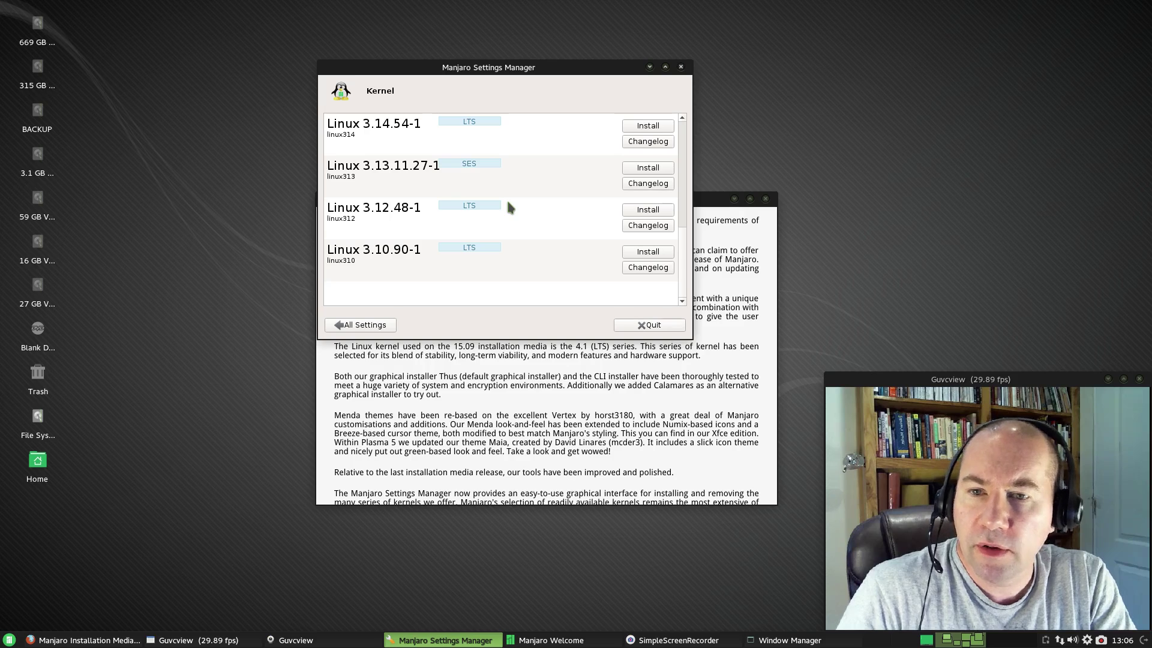
scroll(509, 202, up, 3)
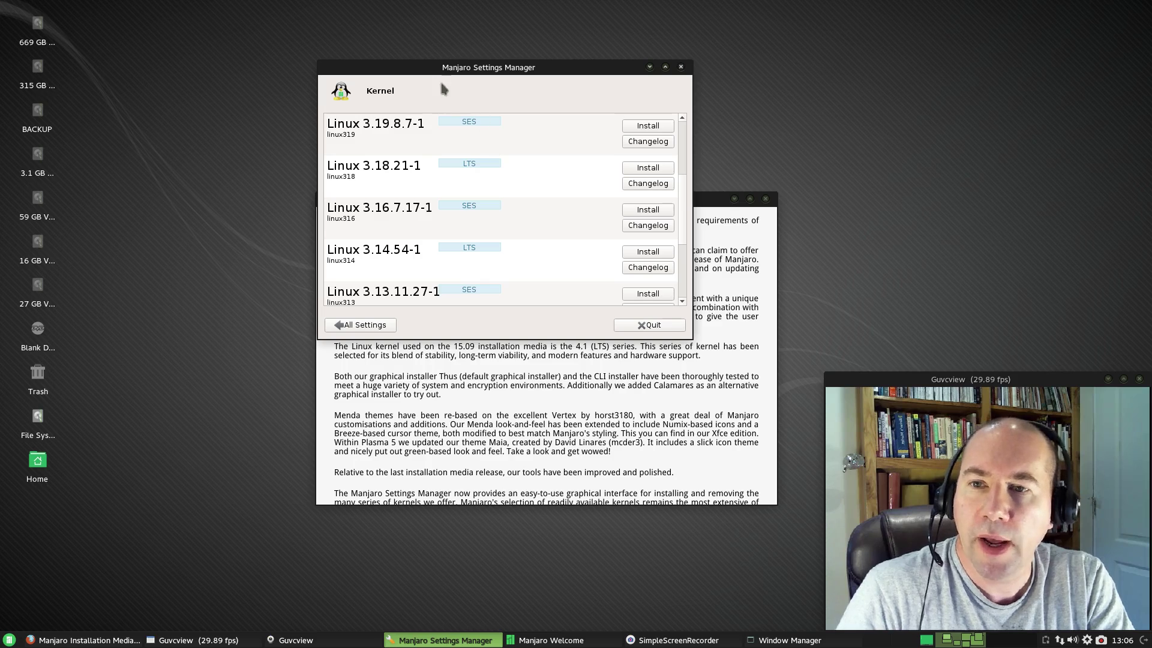
drag(420, 73, 714, 127)
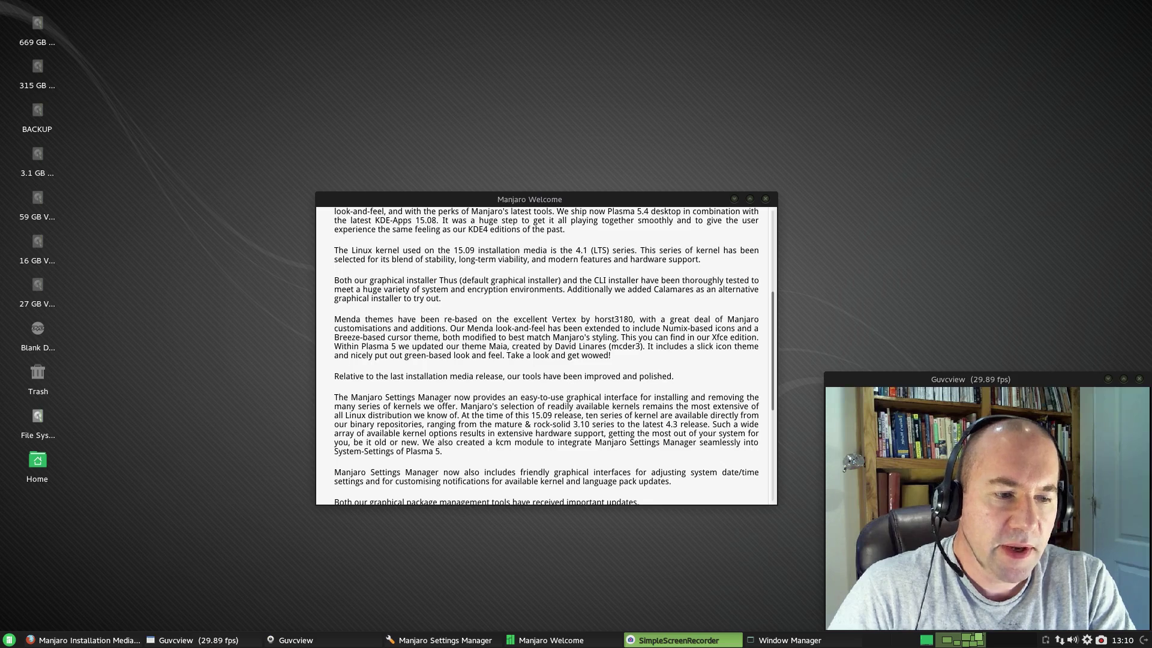
Try the Menda-Dark, Greenbird Compact, Greenbird and Gorilla window themes in the Window Manager settings
click(790, 640)
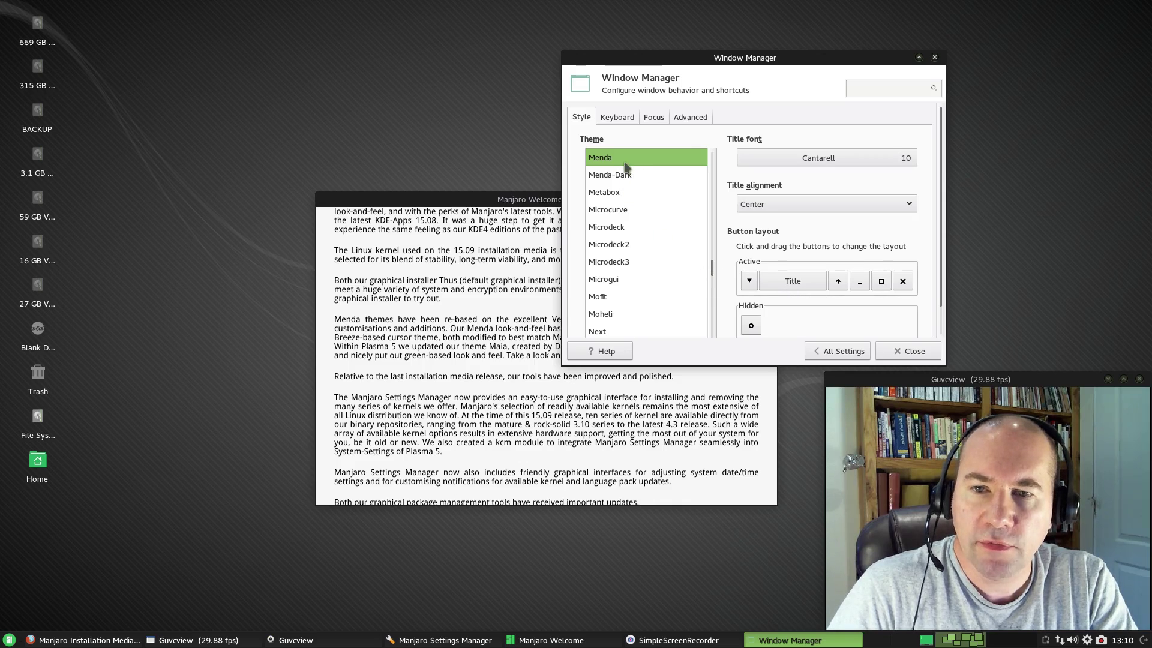
click(621, 175)
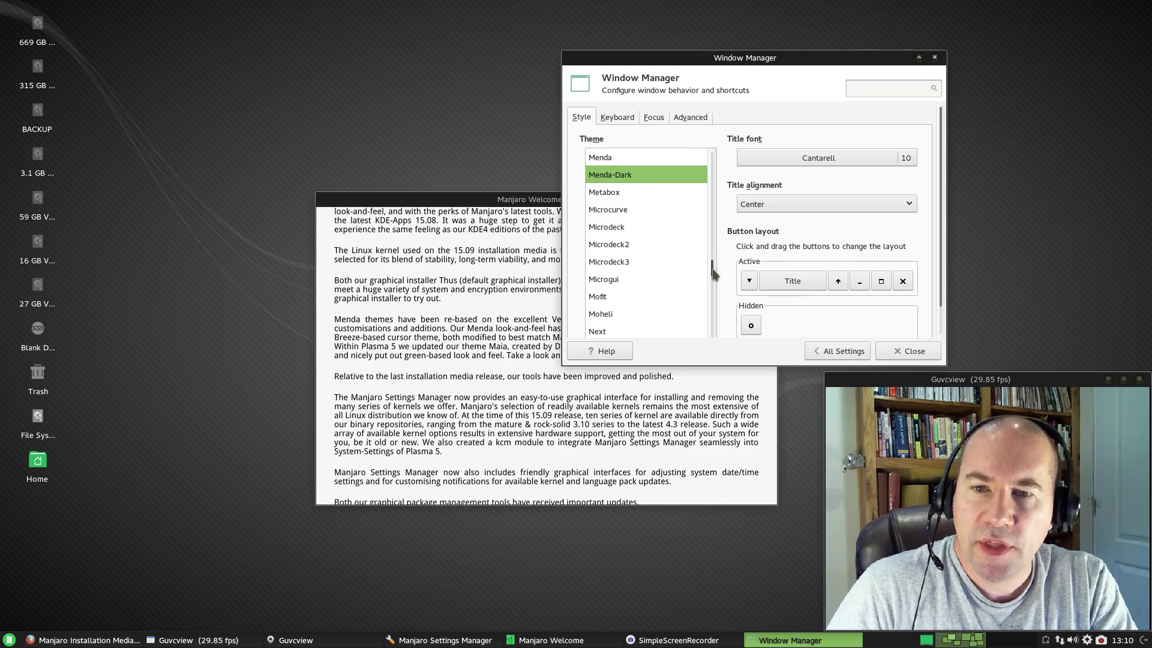
drag(715, 280, 726, 236)
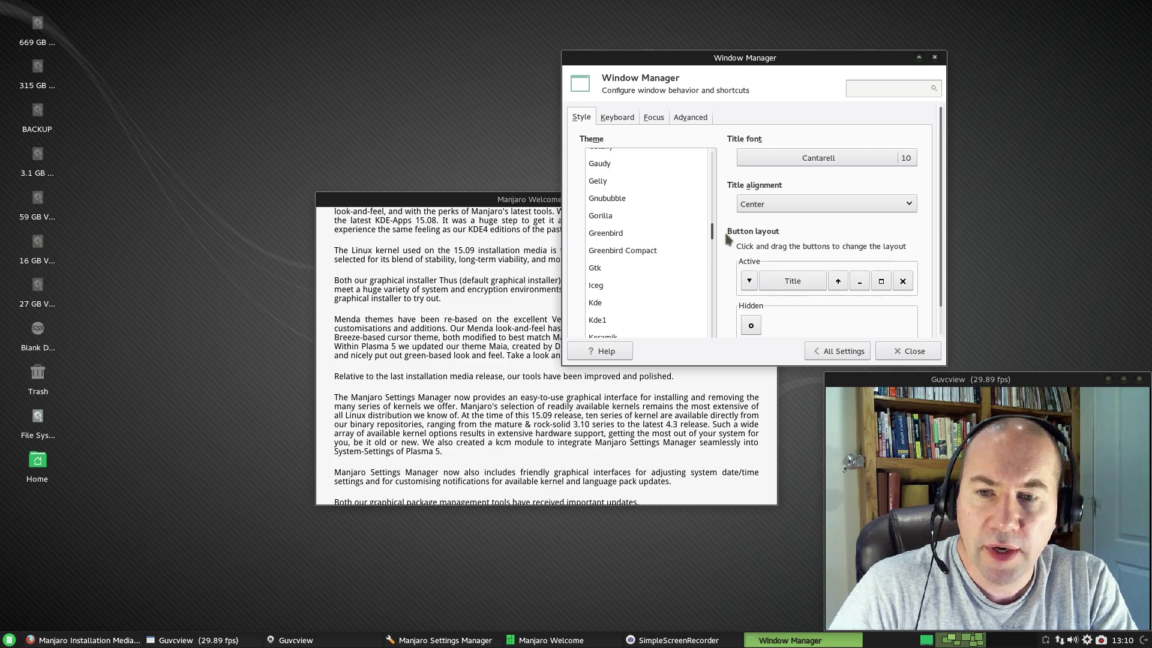
click(624, 250)
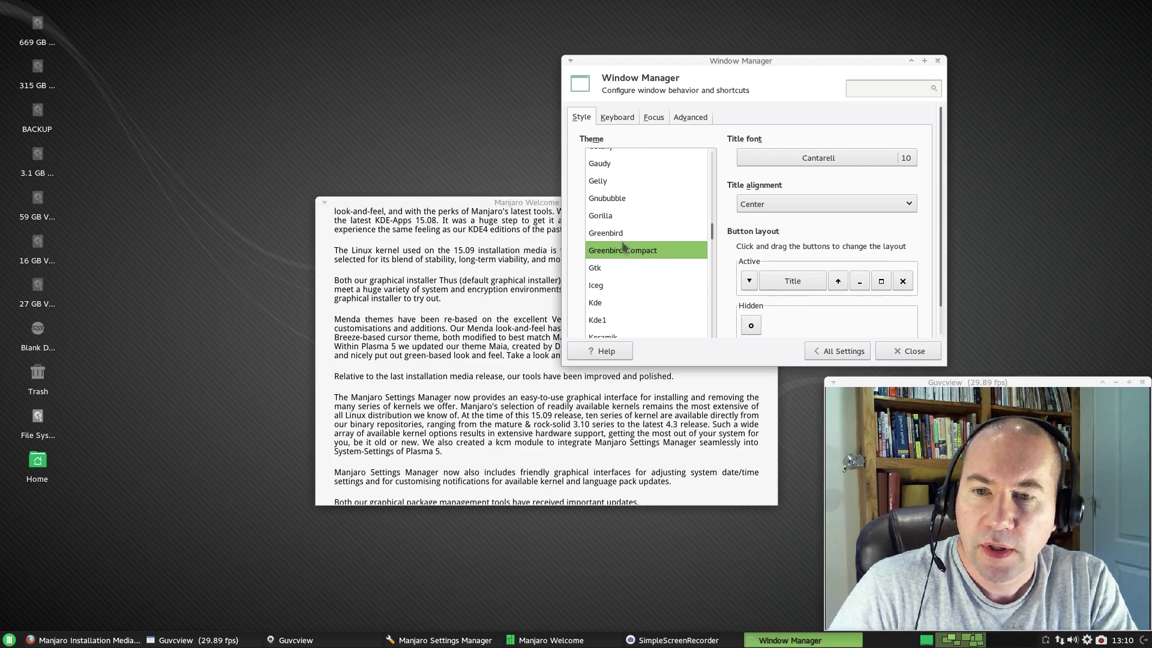
click(622, 236)
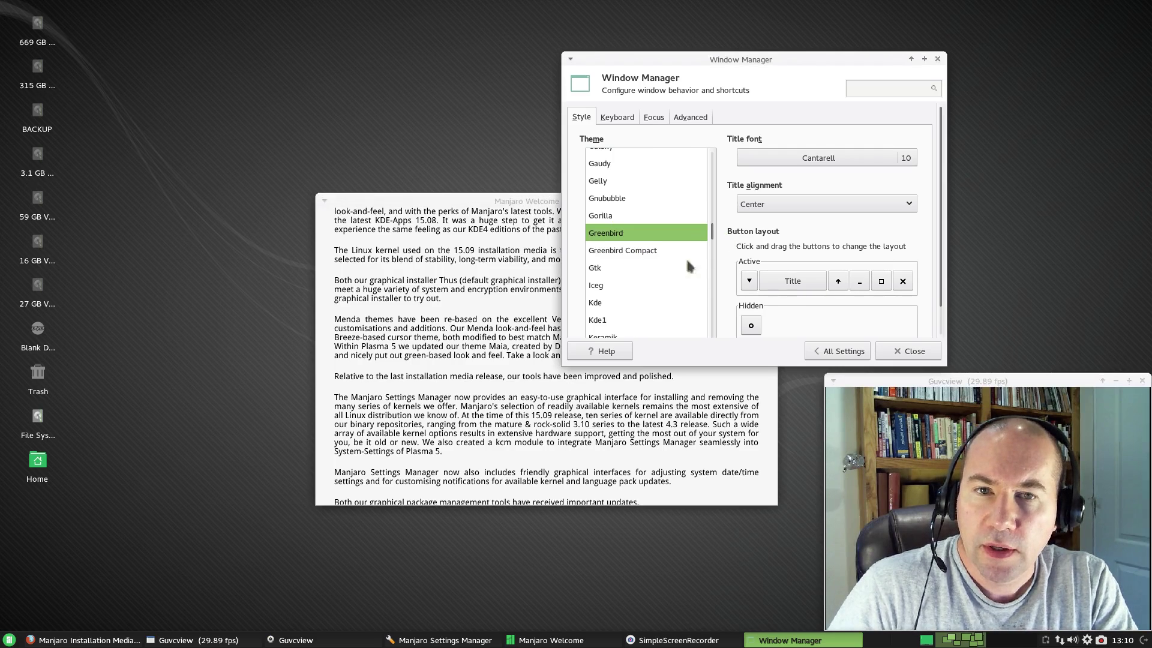
click(612, 217)
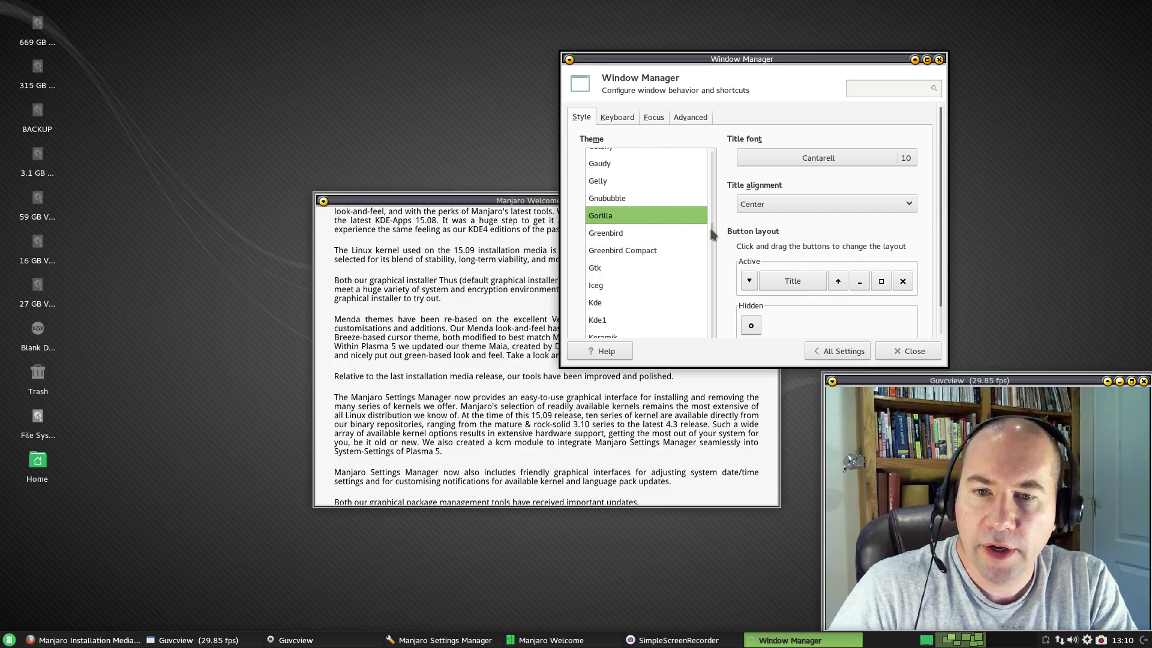
Try the Sassandra, Silverado, Slick, Slimline and Smallscreen window themes
drag(713, 231, 714, 310)
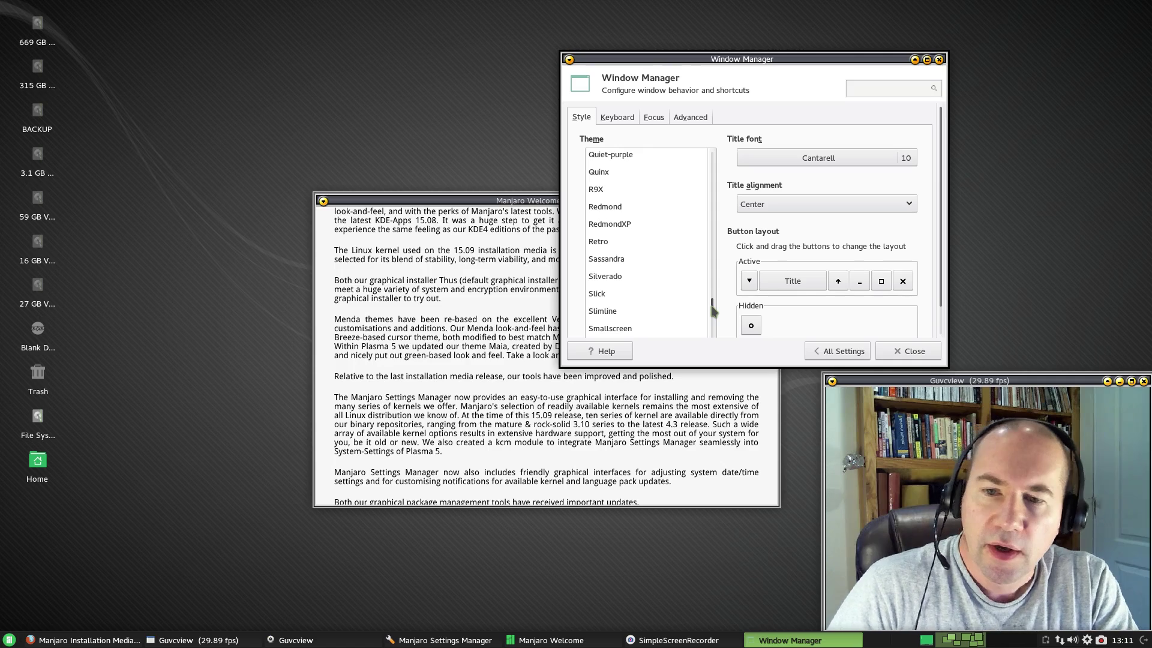
click(620, 264)
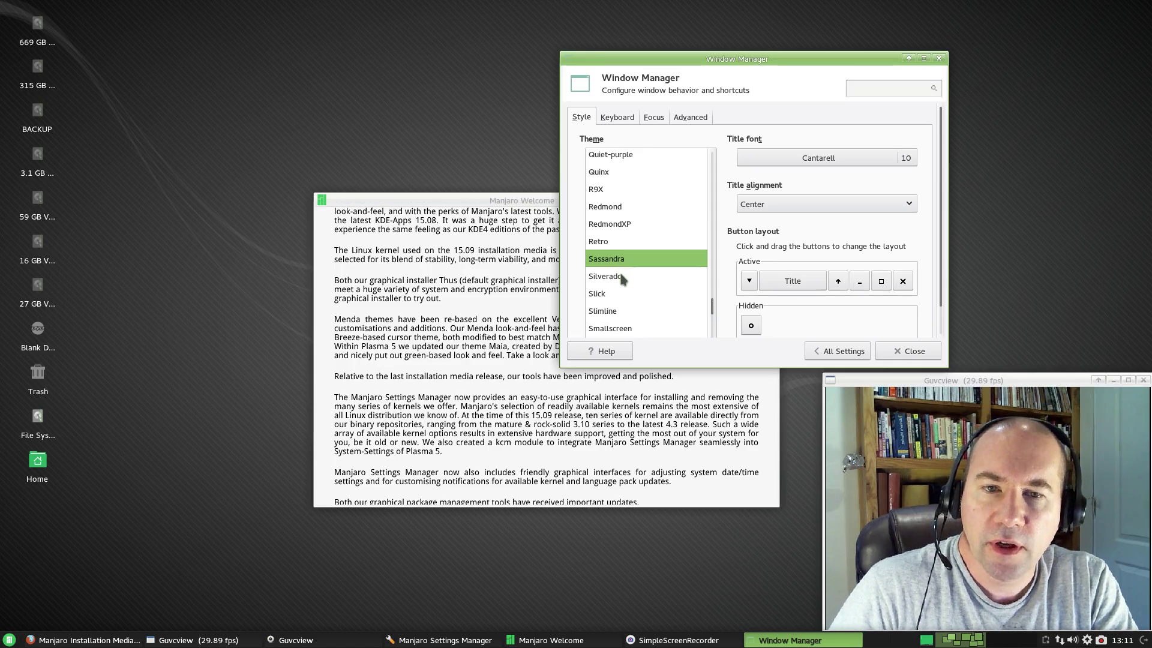
click(614, 278)
click(616, 292)
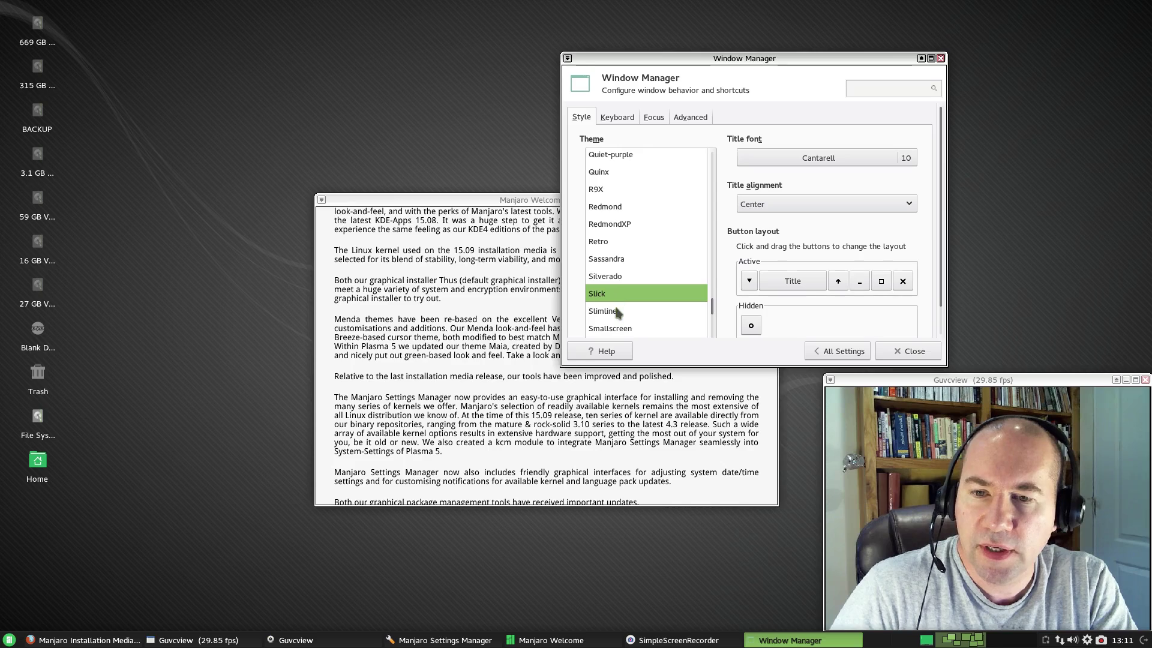
click(621, 311)
click(647, 330)
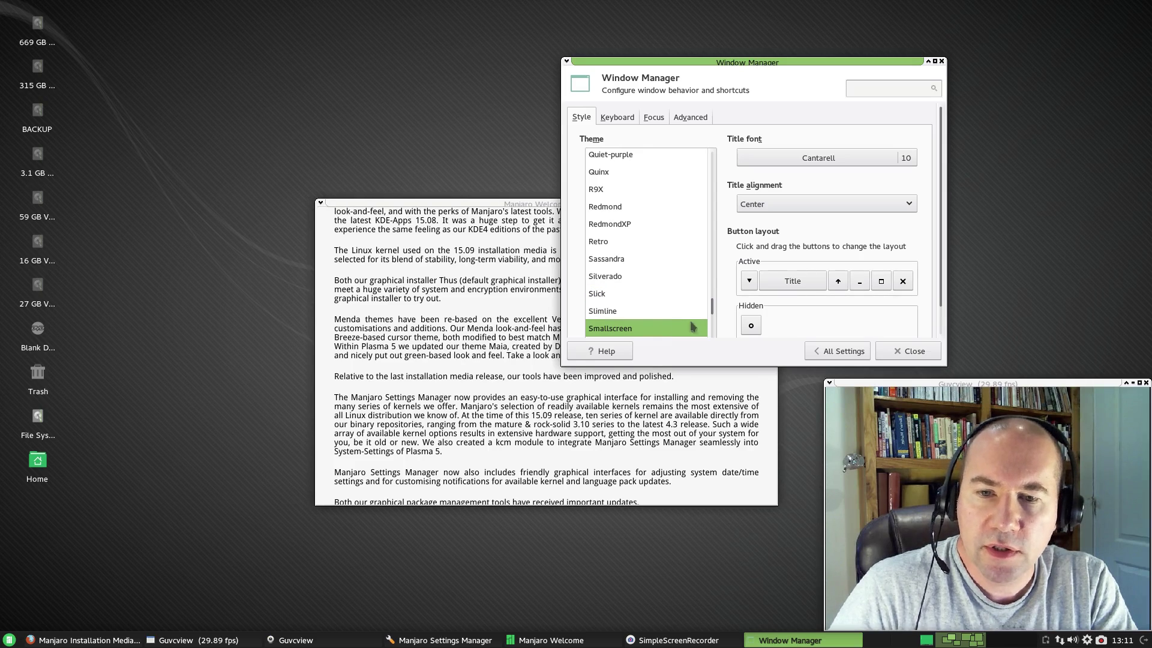
Try the Synthetic, Symphony, Stoneage, Smoothwall and Tgc window themes
scroll(714, 323, down, 4)
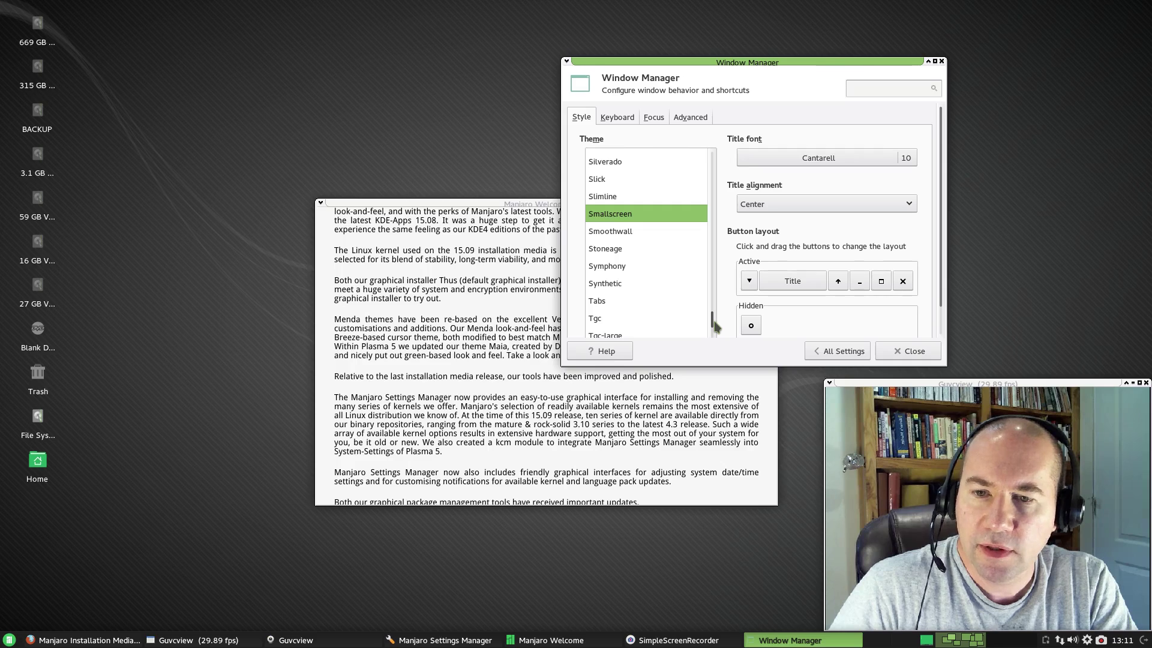
click(628, 282)
click(624, 264)
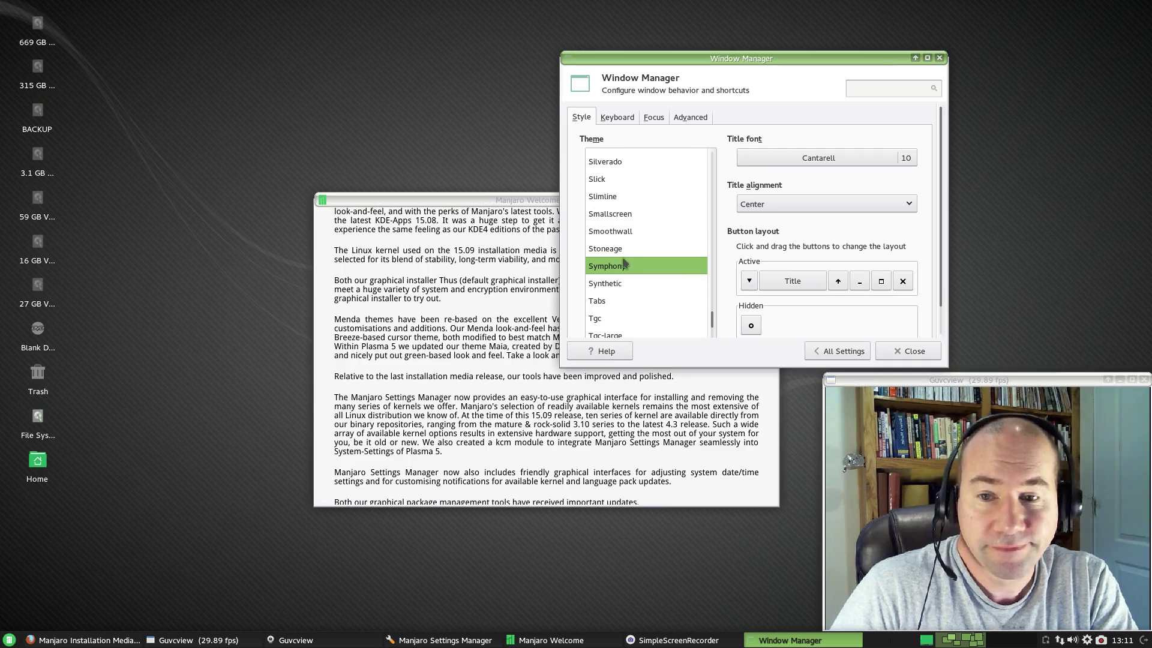
key(Up)
key(Up)
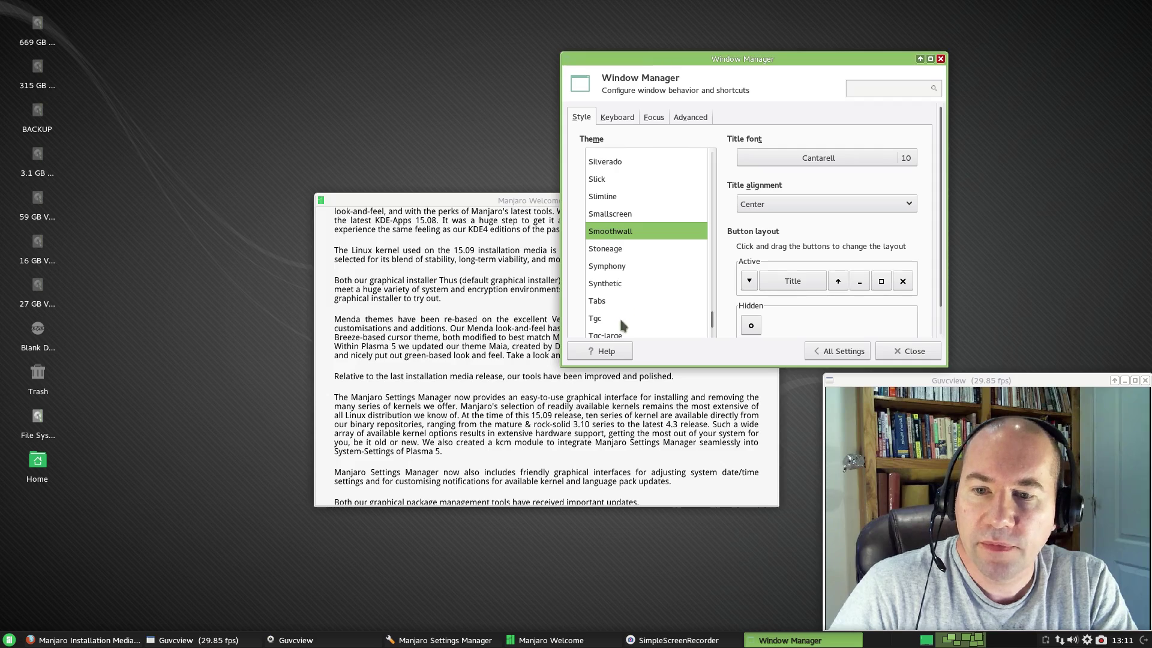
click(622, 321)
Set the window theme back to Menda
drag(713, 321, 719, 274)
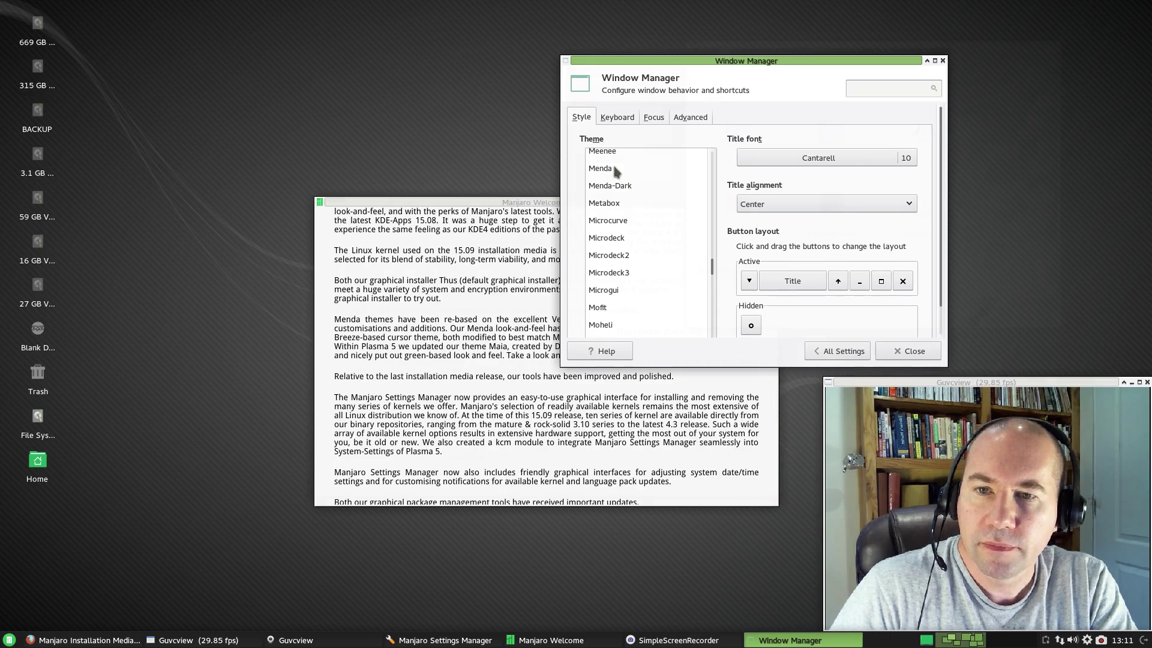
click(610, 164)
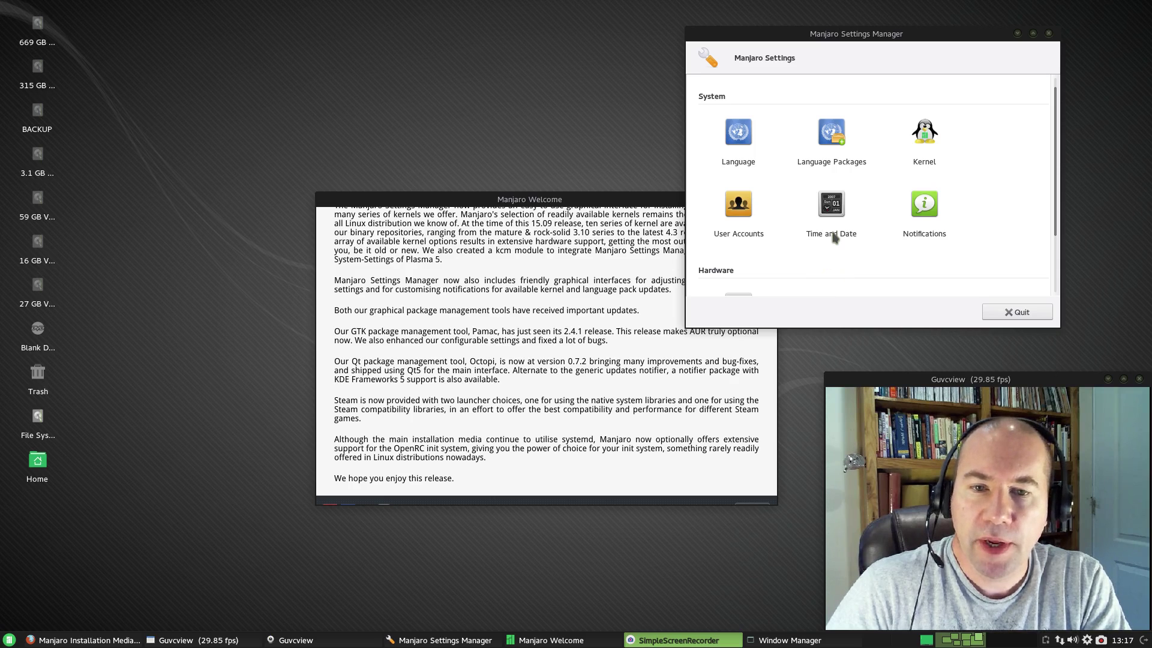
Review the Time and Date settings in Manjaro Settings Manager and return to the settings overview
click(828, 198)
click(827, 209)
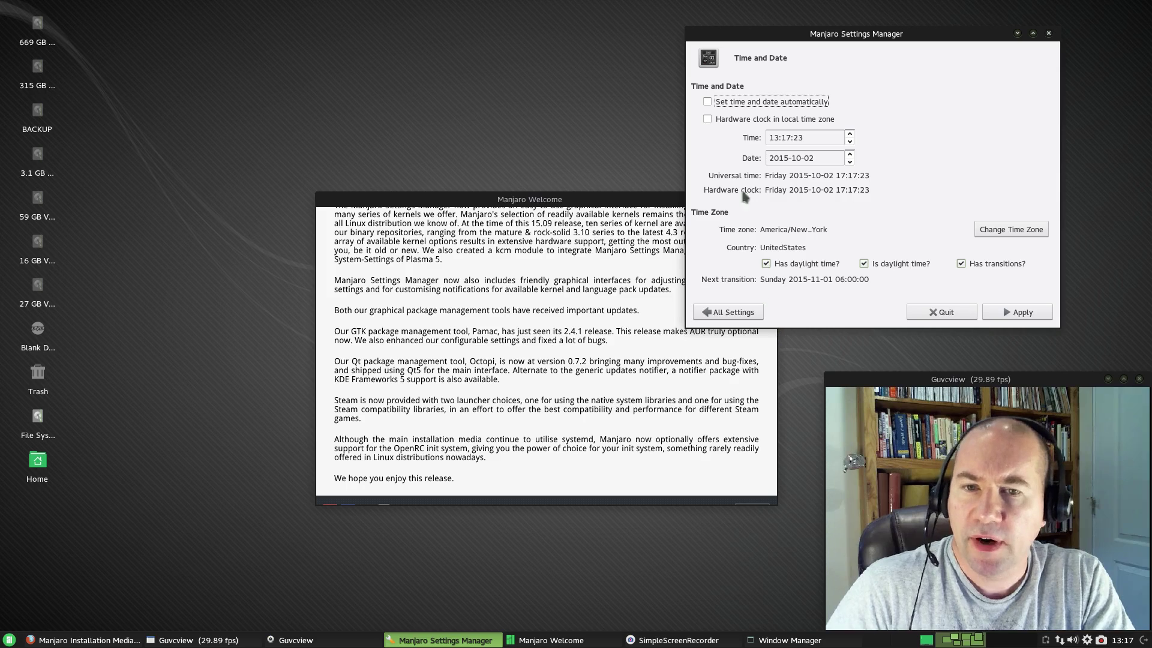
click(744, 314)
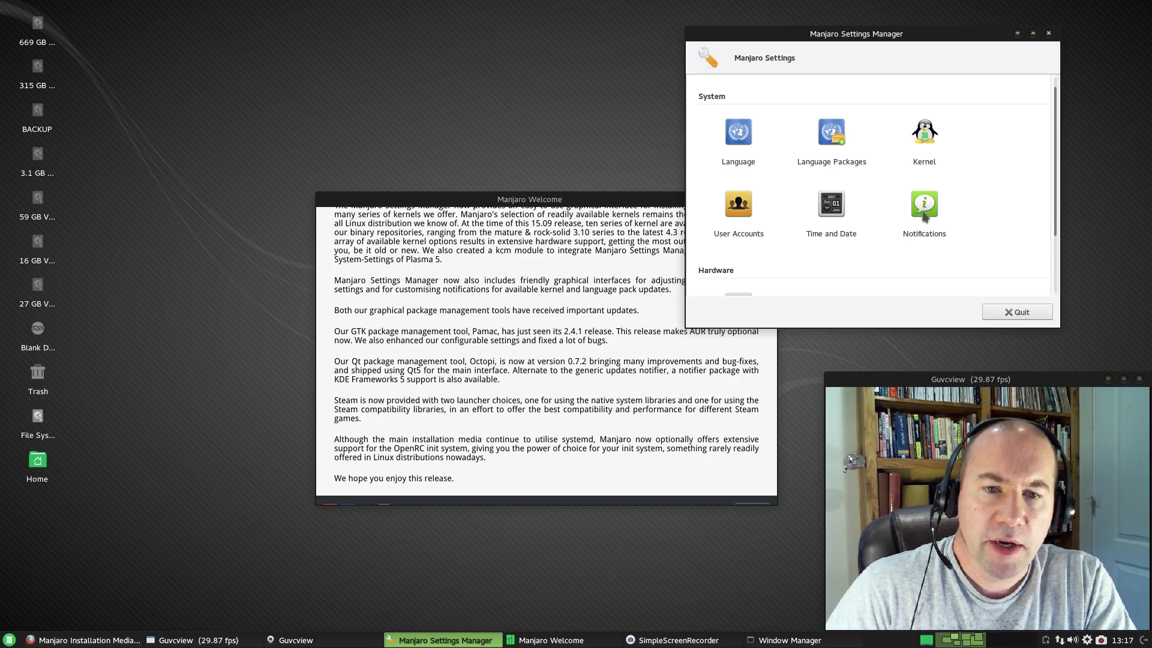
Review the kernel and language pack notification settings, return to the overview and quit Manjaro Settings Manager
click(923, 214)
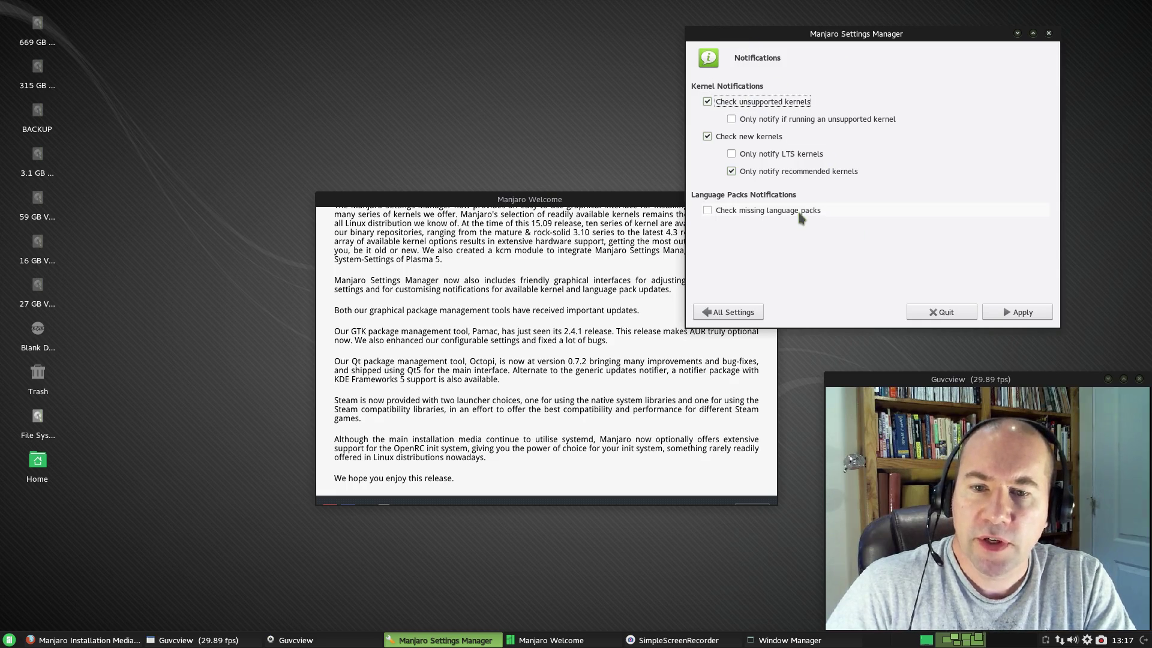
click(728, 312)
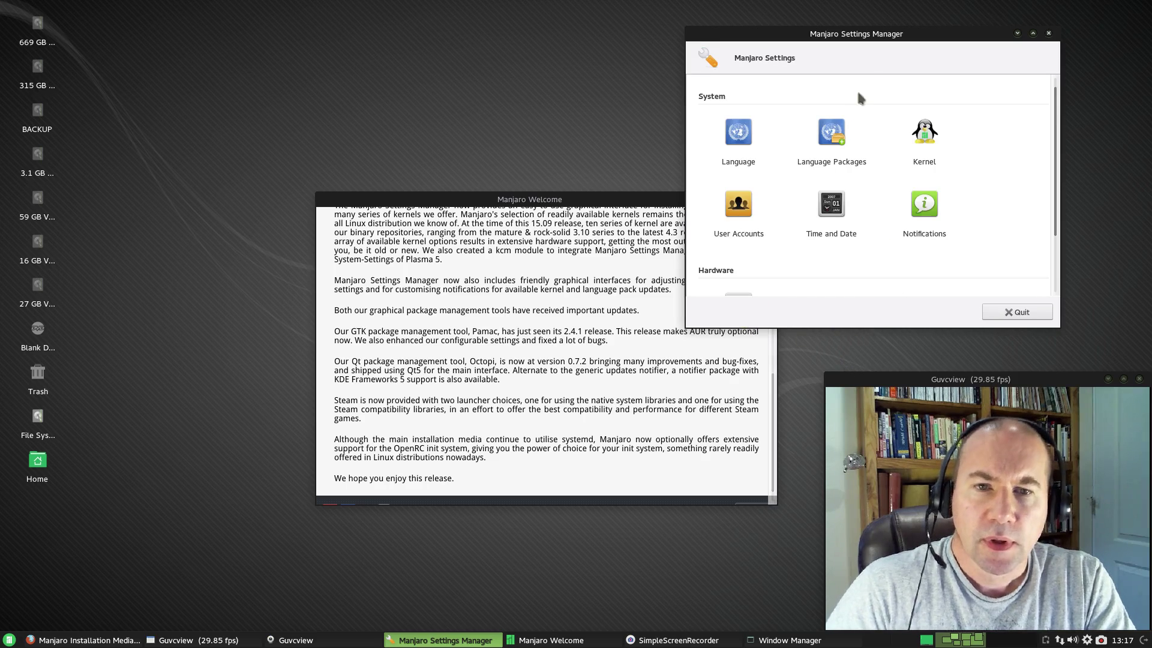
click(1013, 313)
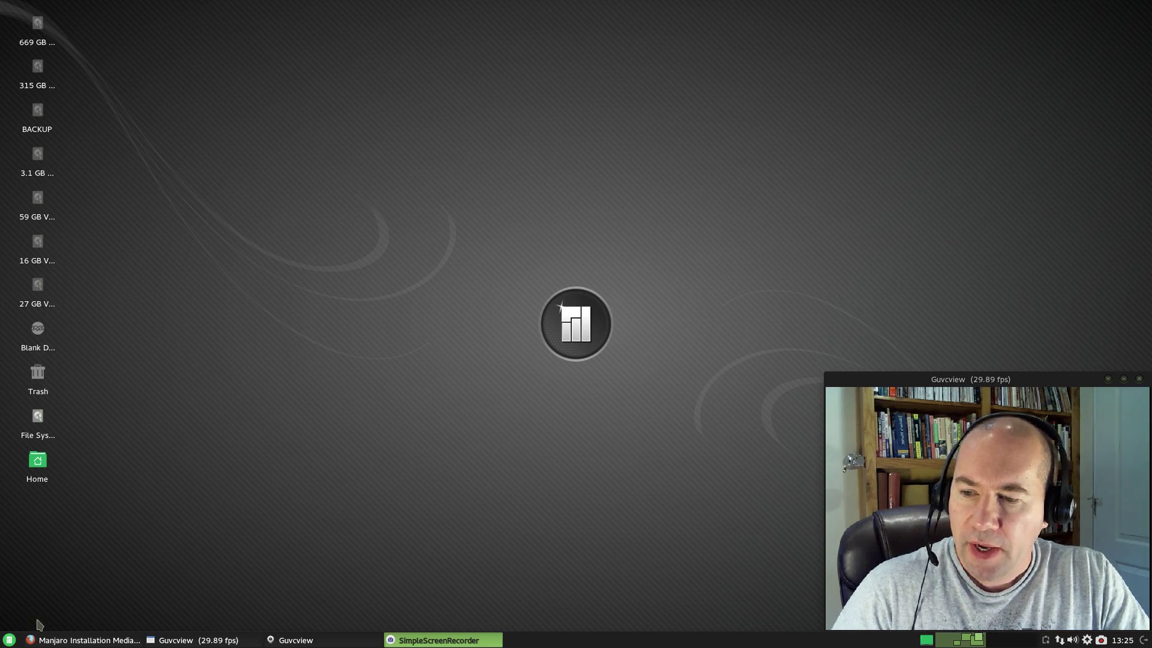
Search the installed applications for "libre", clear the search and close the application launcher
click(9, 640)
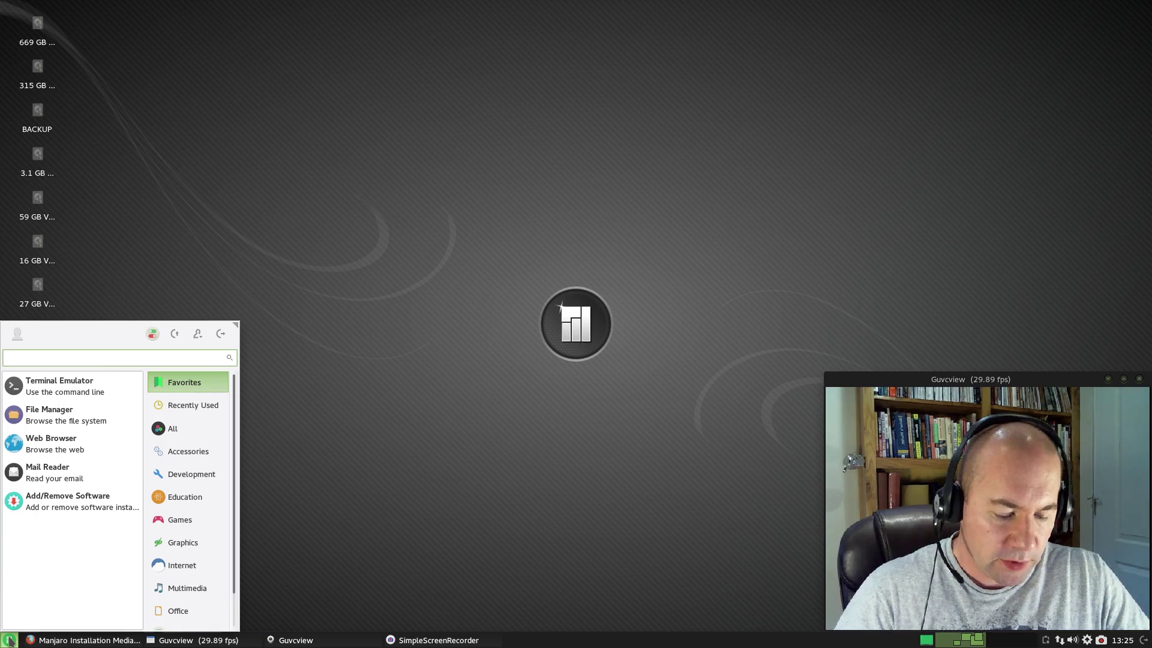
text(libre)
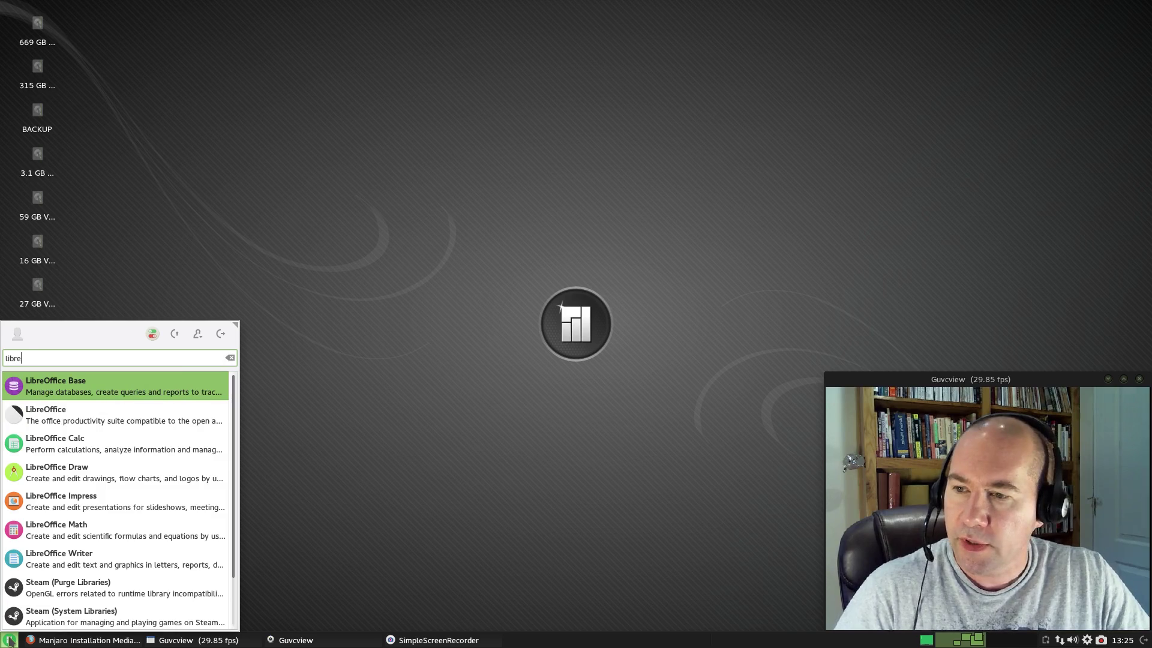
key(BackSpace)
key(BackSpace)
key(BackSpace)
key(BackSpace)
key(BackSpace)
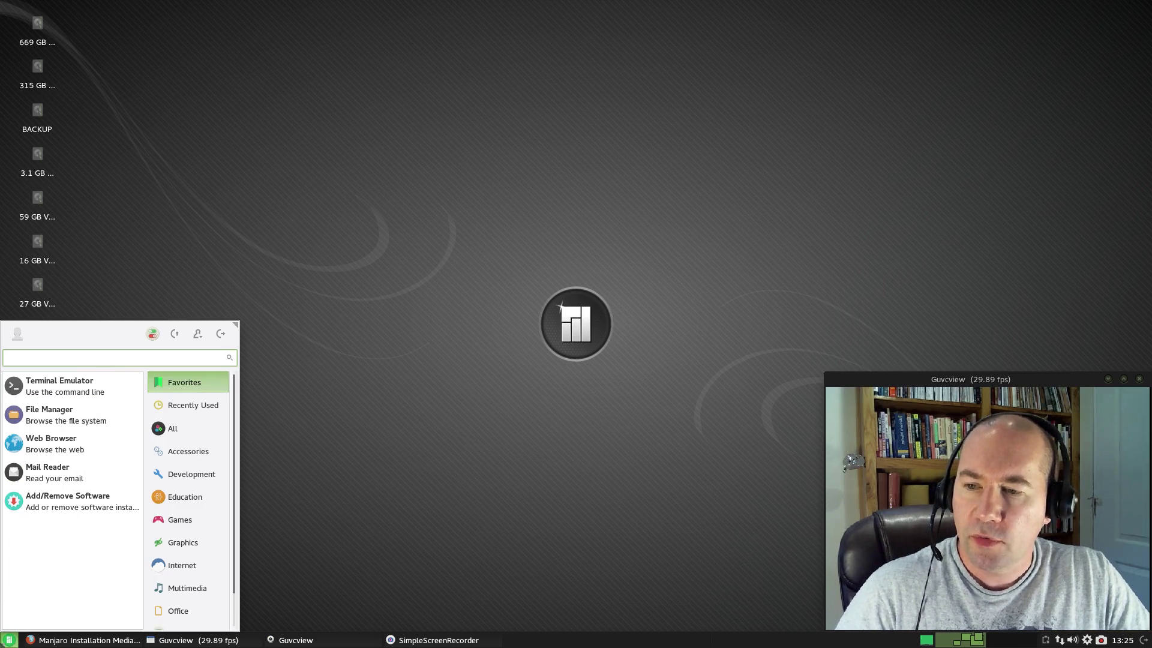
click(285, 507)
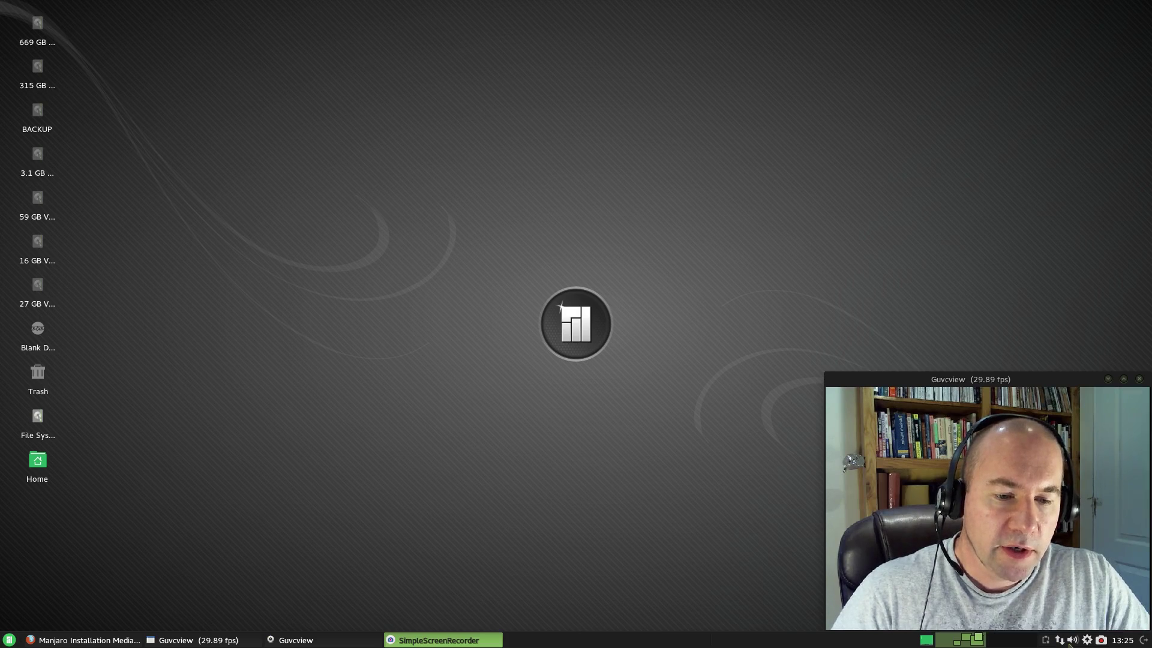
Check the update notifier's available options and the clock's calendar in the system tray, and dismiss both
mouse_move(1073, 644)
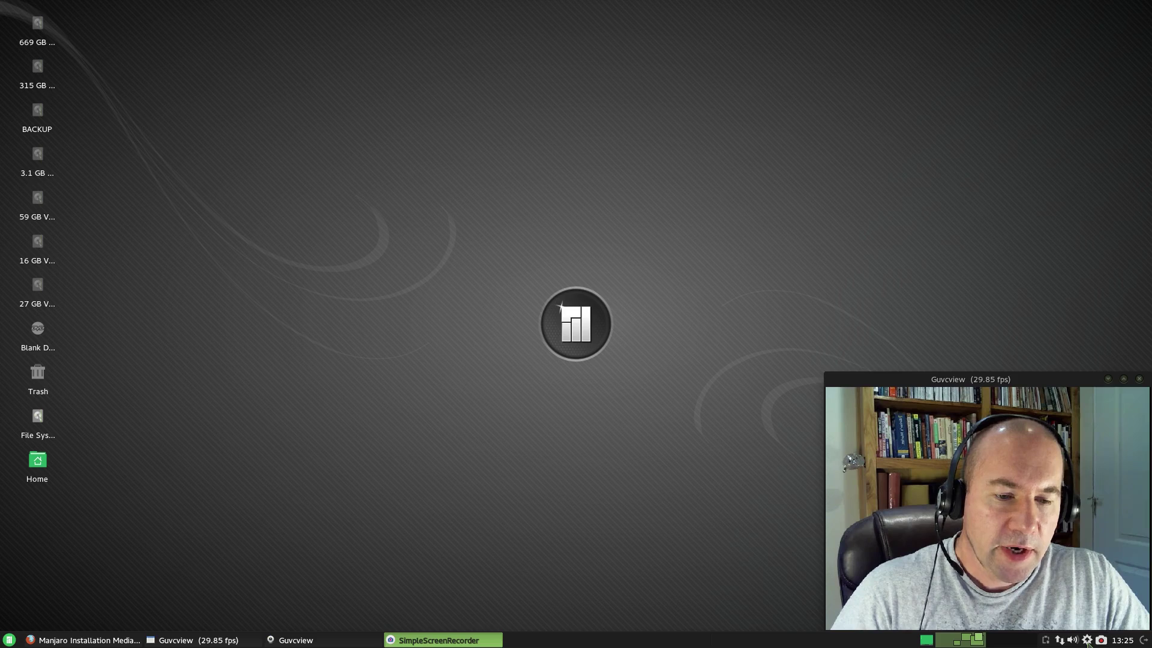
right_click(1087, 644)
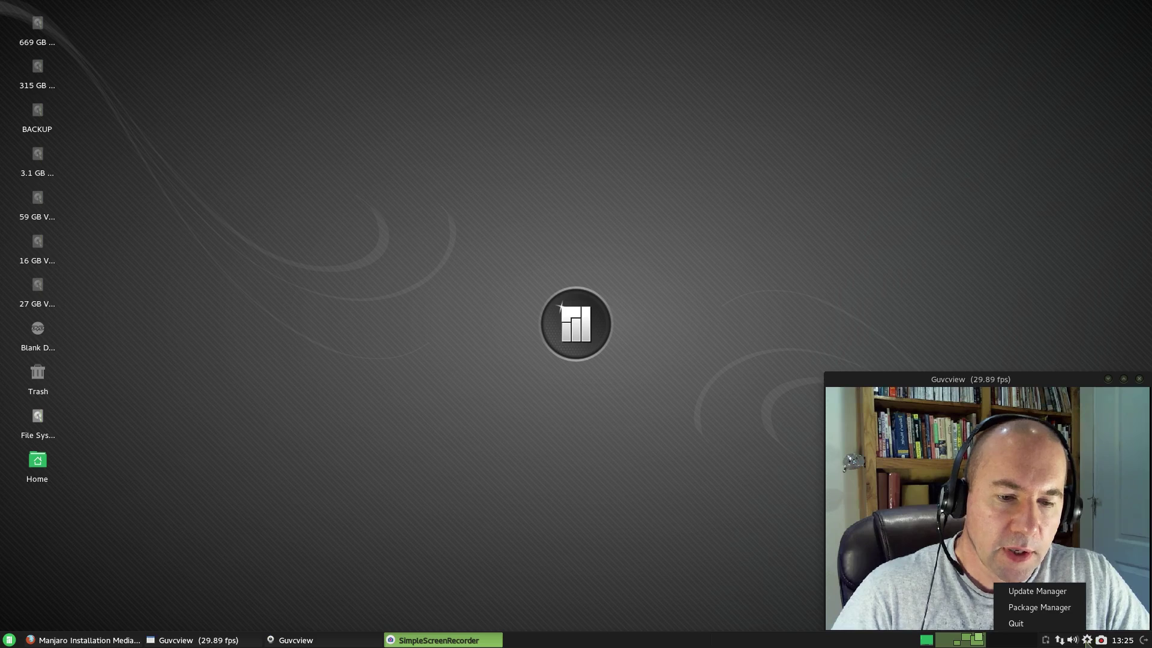
click(772, 602)
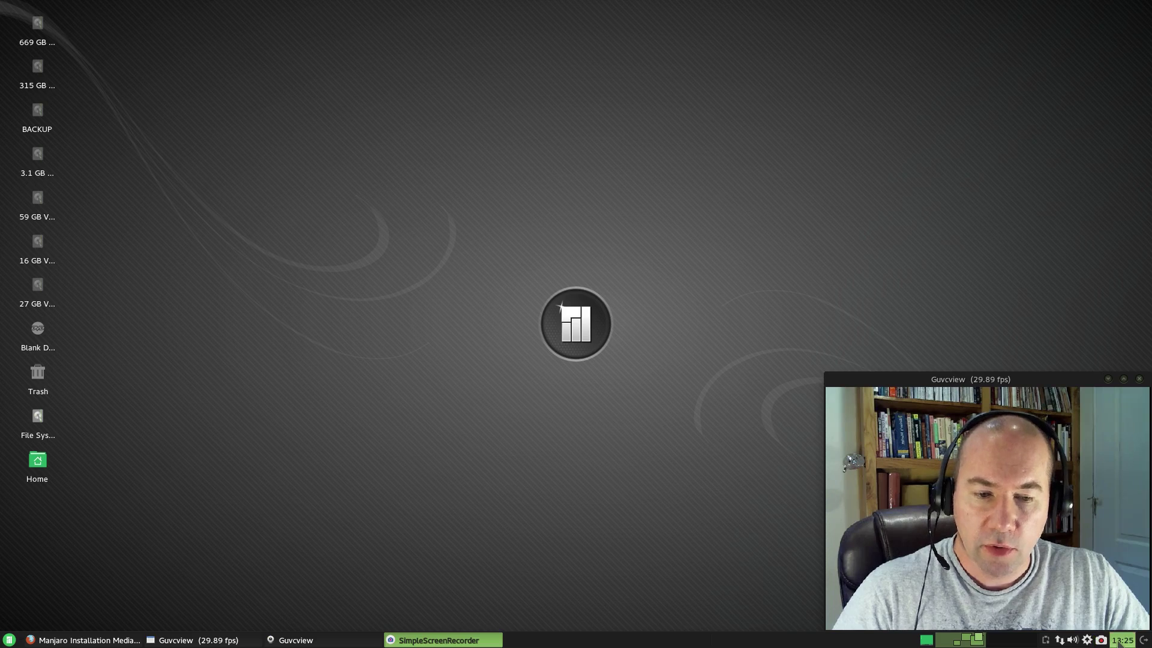
mouse_move(1119, 643)
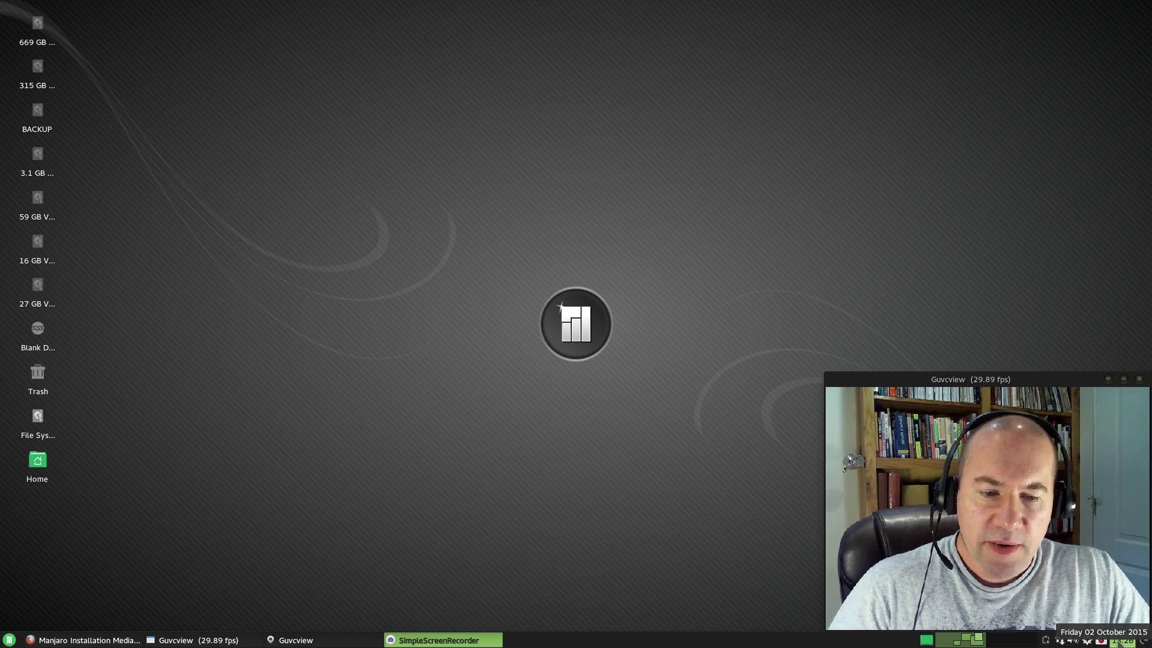
click(1119, 643)
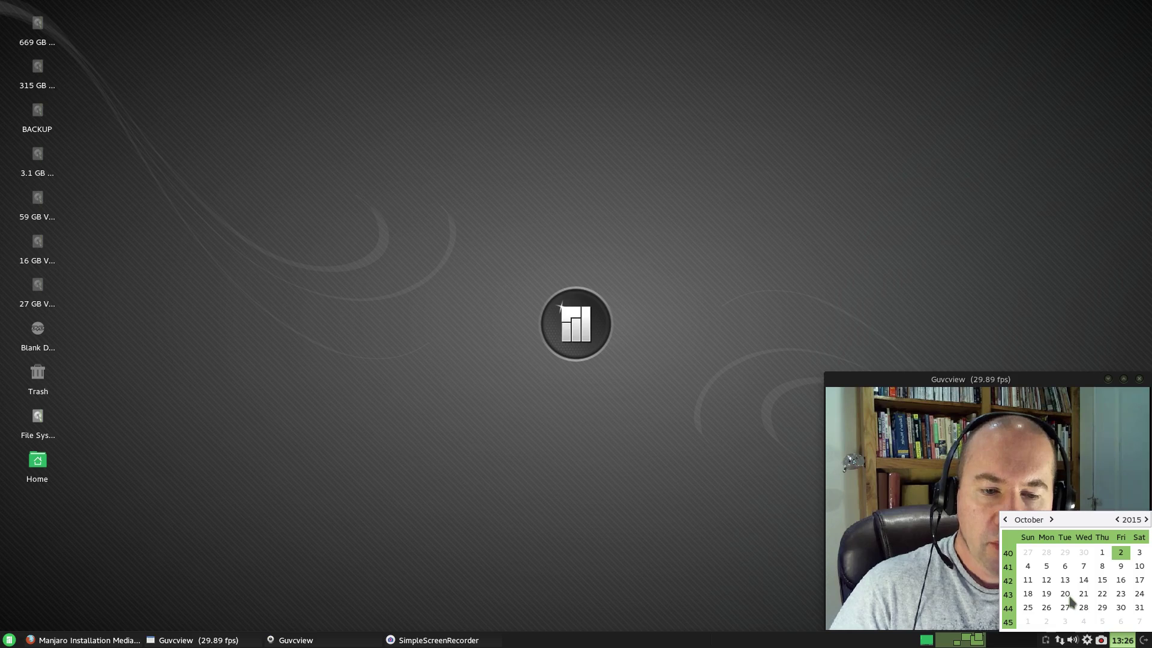
click(1018, 584)
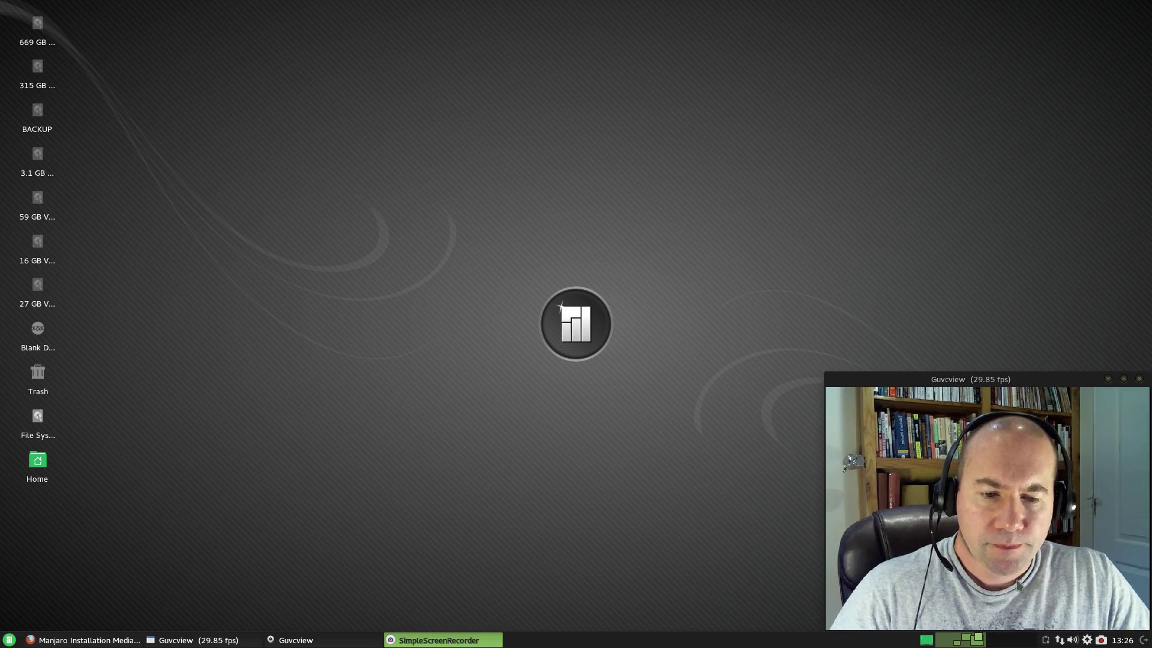
Open the Package Manager from the update notifier and search the packages for "0ad"
right_click(1088, 640)
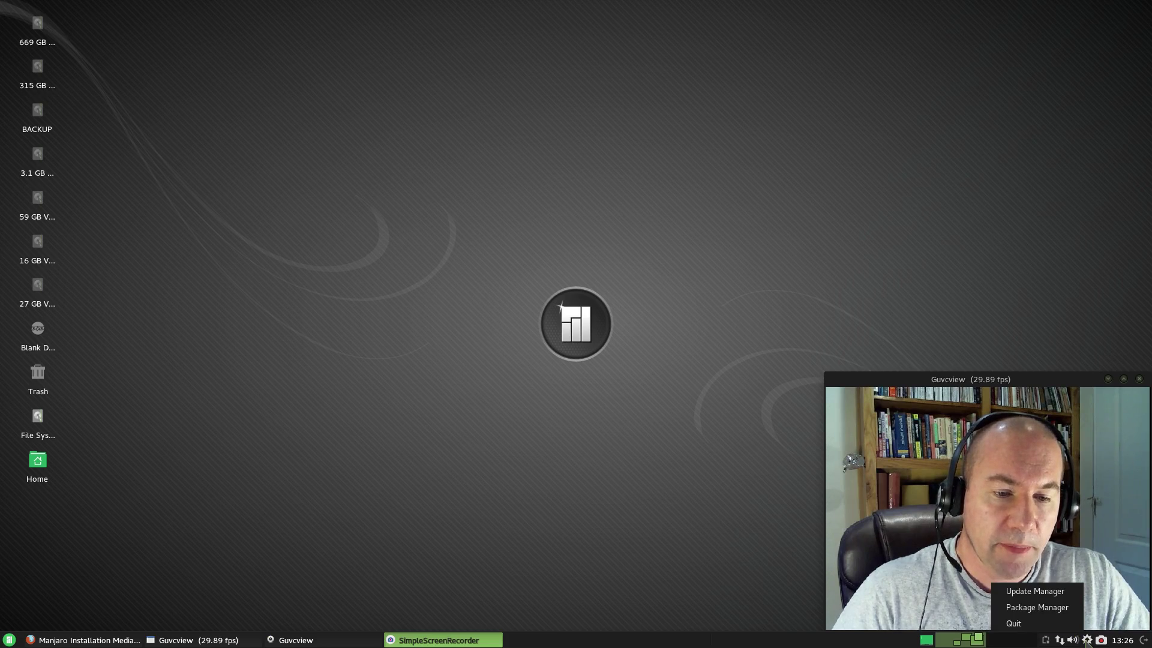
click(1037, 607)
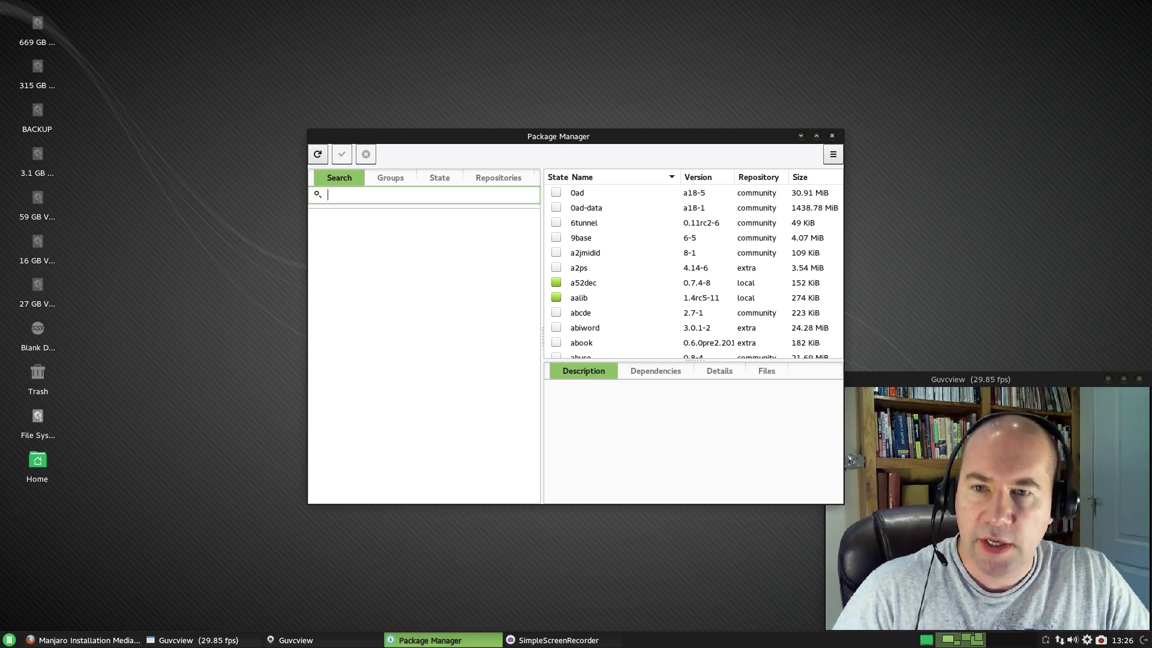
text(0ad)
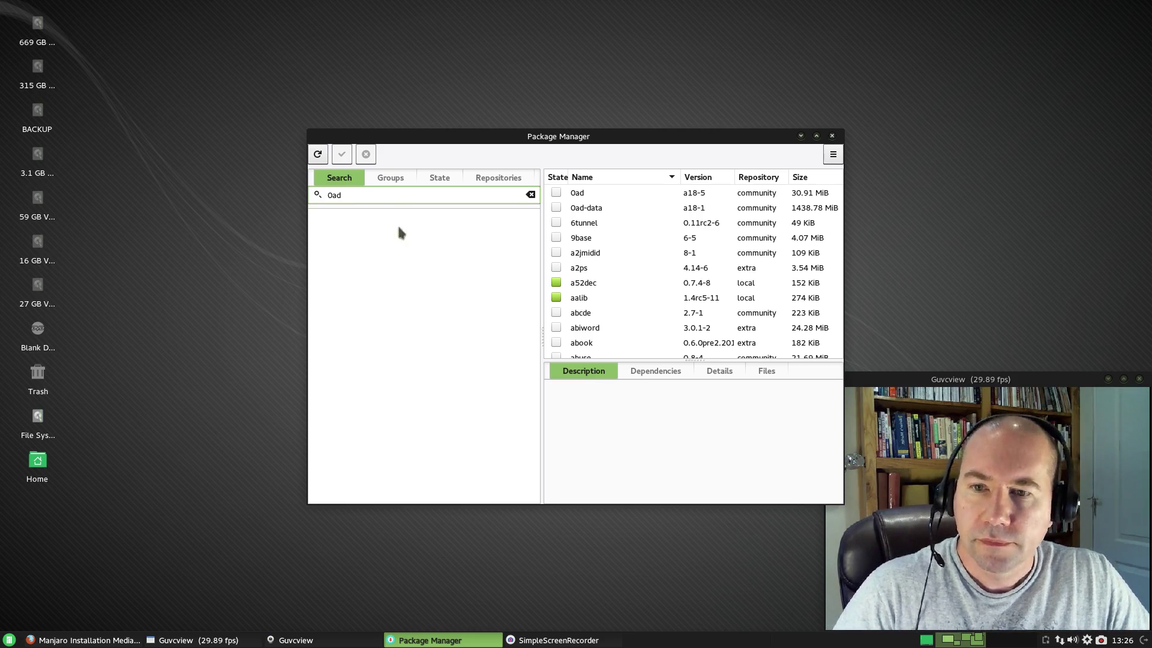
key(Return)
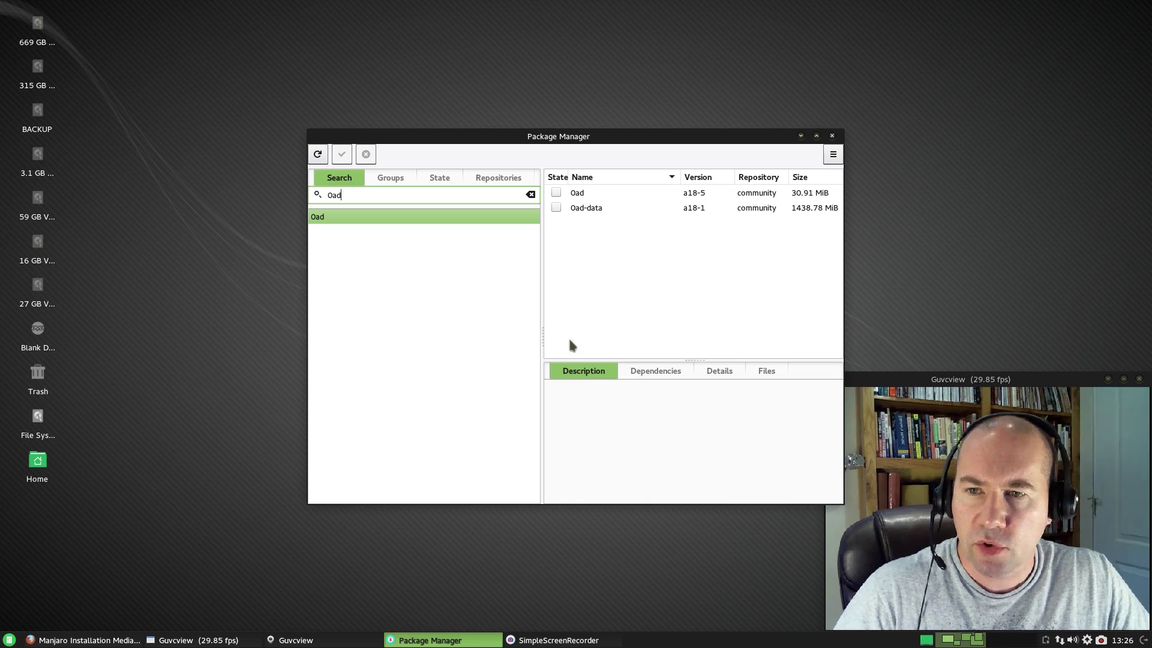
Review the 0ad package's description and available package actions, dismiss them and clear the search text
click(584, 193)
right_click(583, 194)
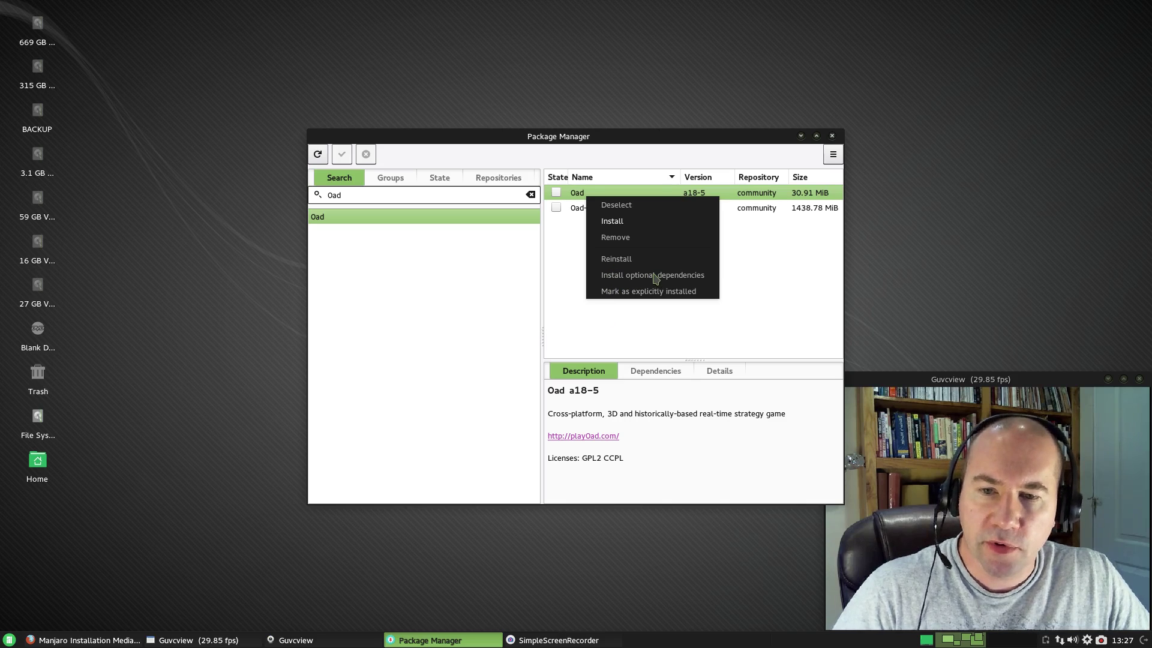
click(636, 307)
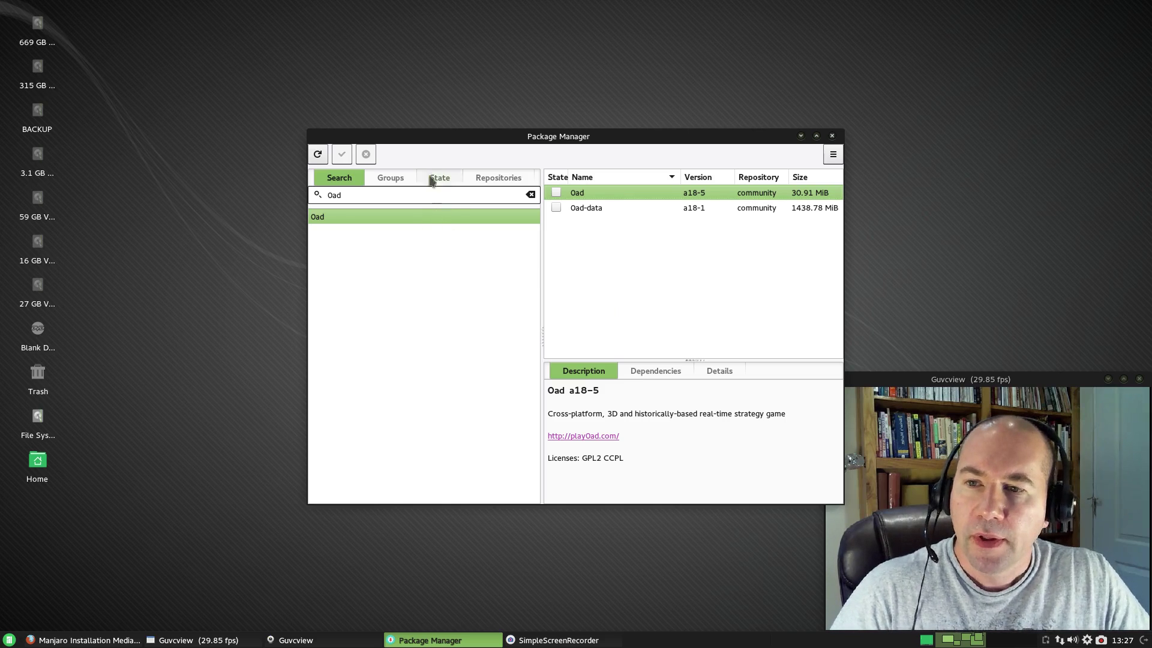
click(531, 195)
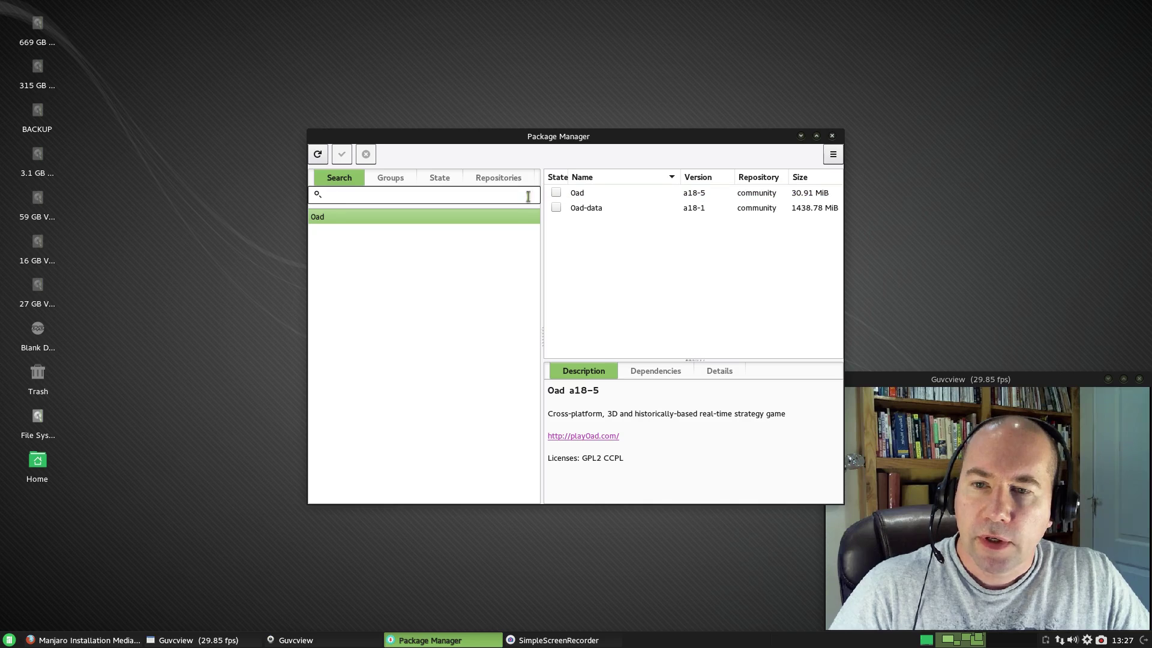
Open the Package Manager preferences, authenticating with the account password
click(833, 154)
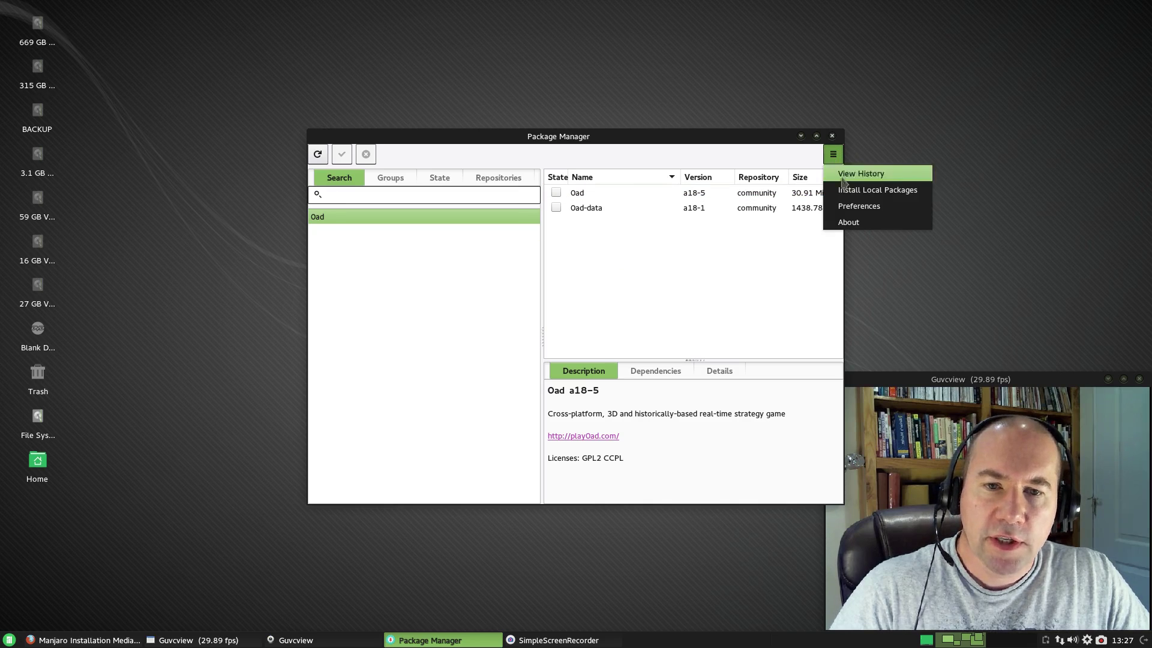
click(860, 207)
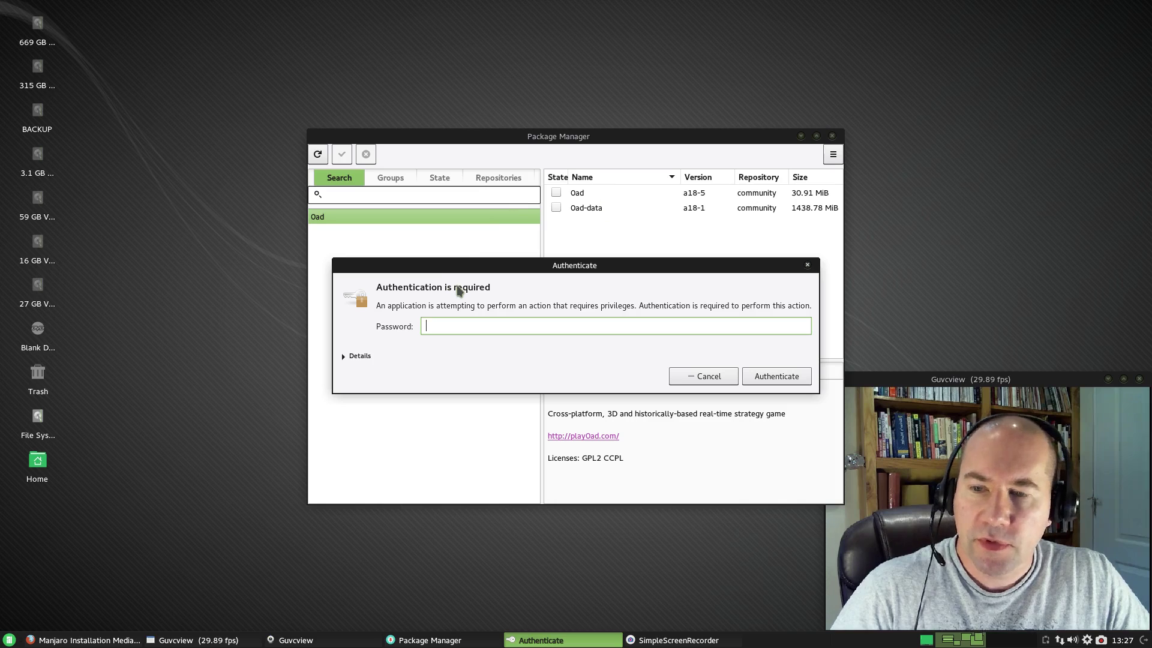
text(********)
key(Return)
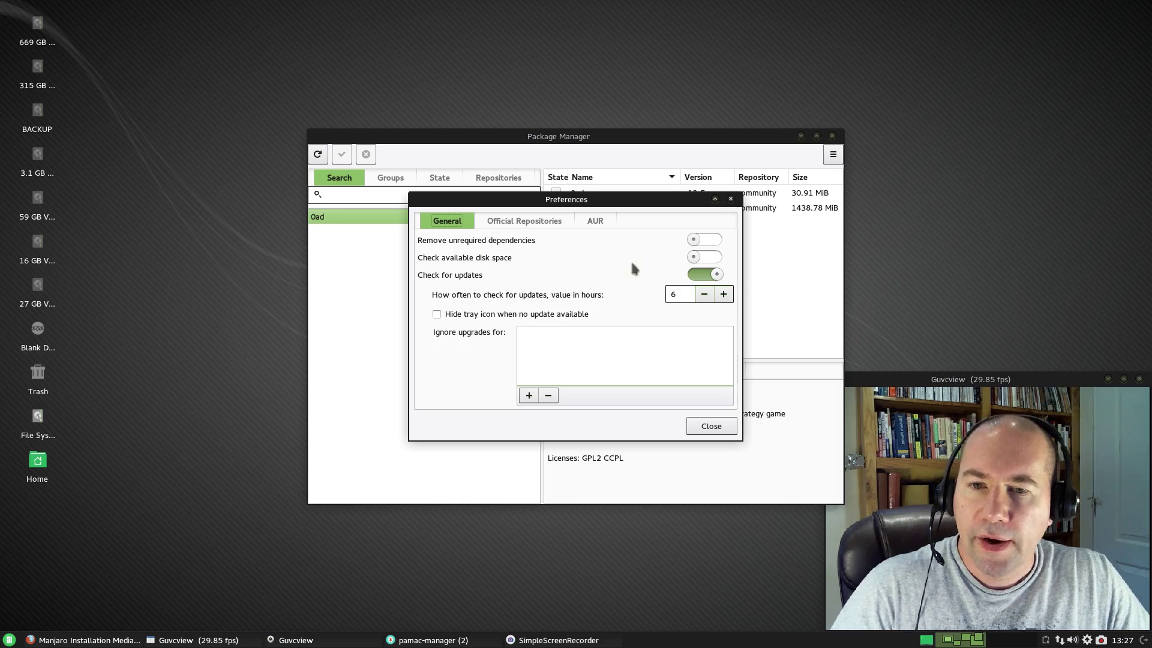
Enable AUR support in the Package Manager preferences and turn on Search in AUR by default
click(596, 221)
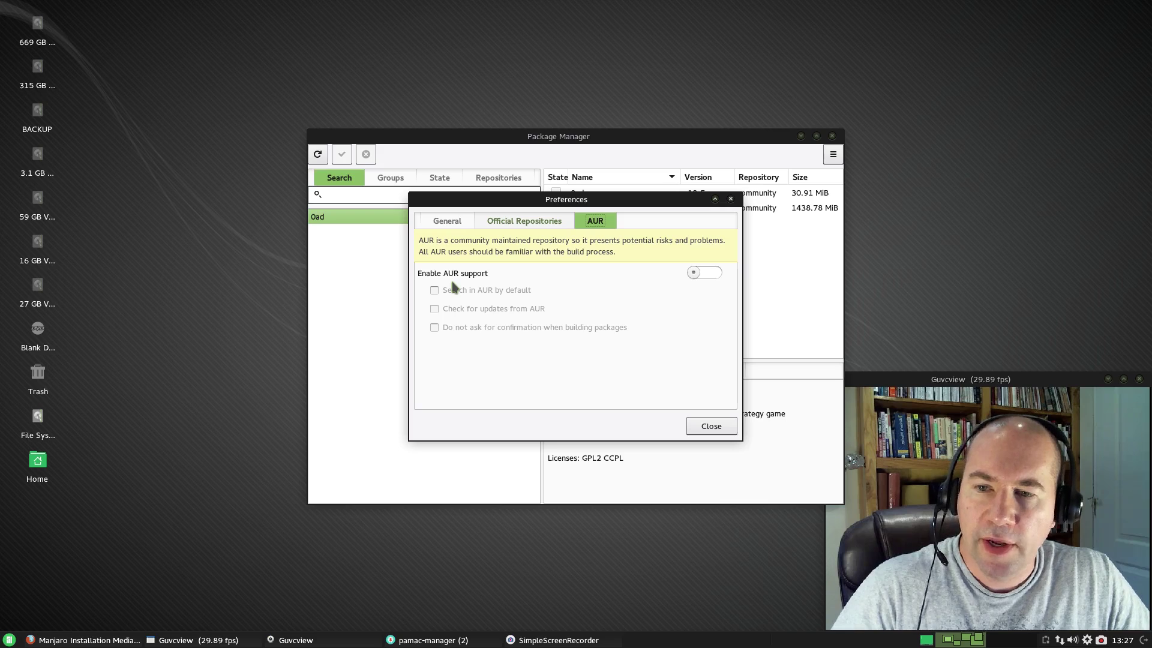
click(701, 273)
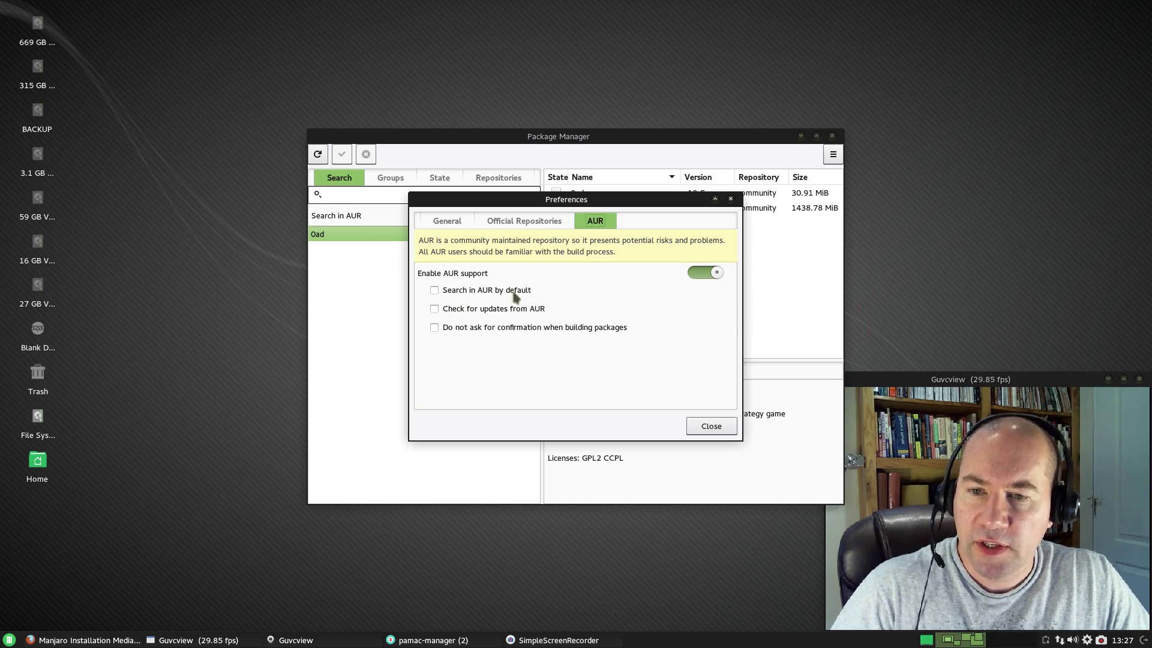
click(435, 291)
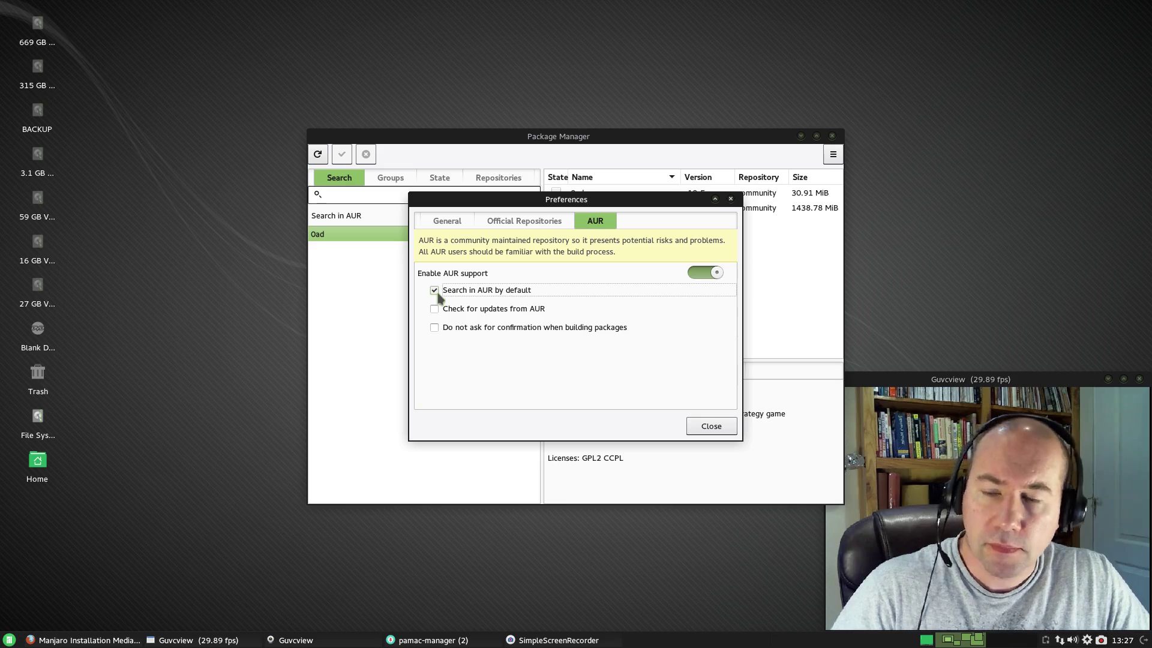
Review the Official Repositories mirror settings and the General update settings, and close the preferences
click(497, 228)
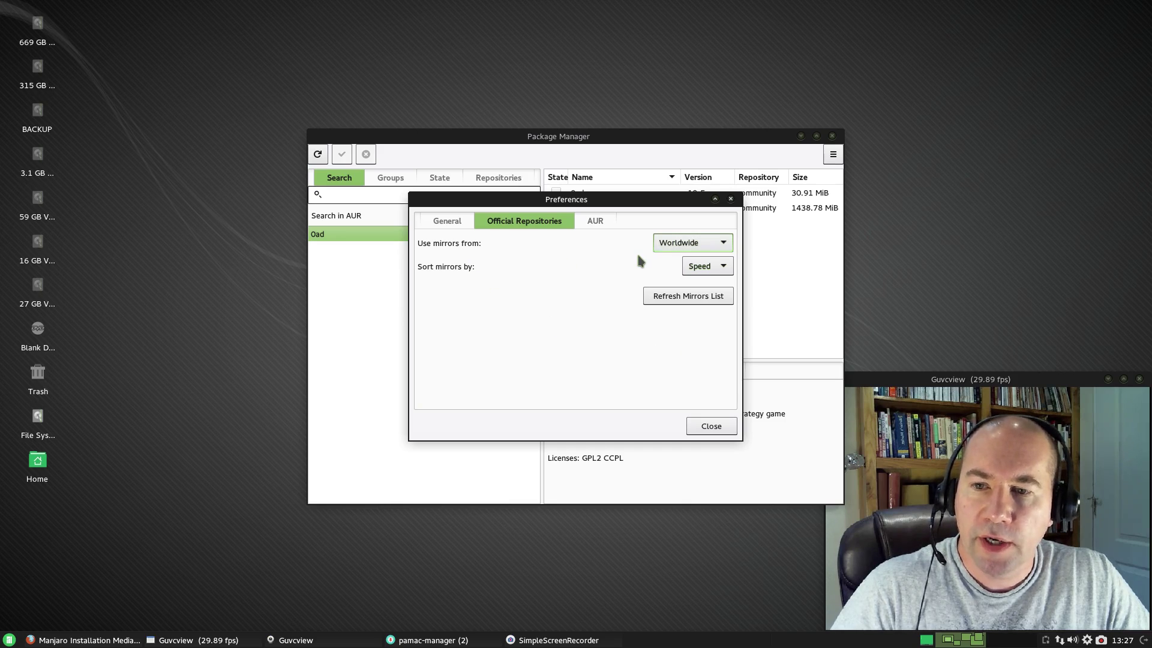
click(449, 222)
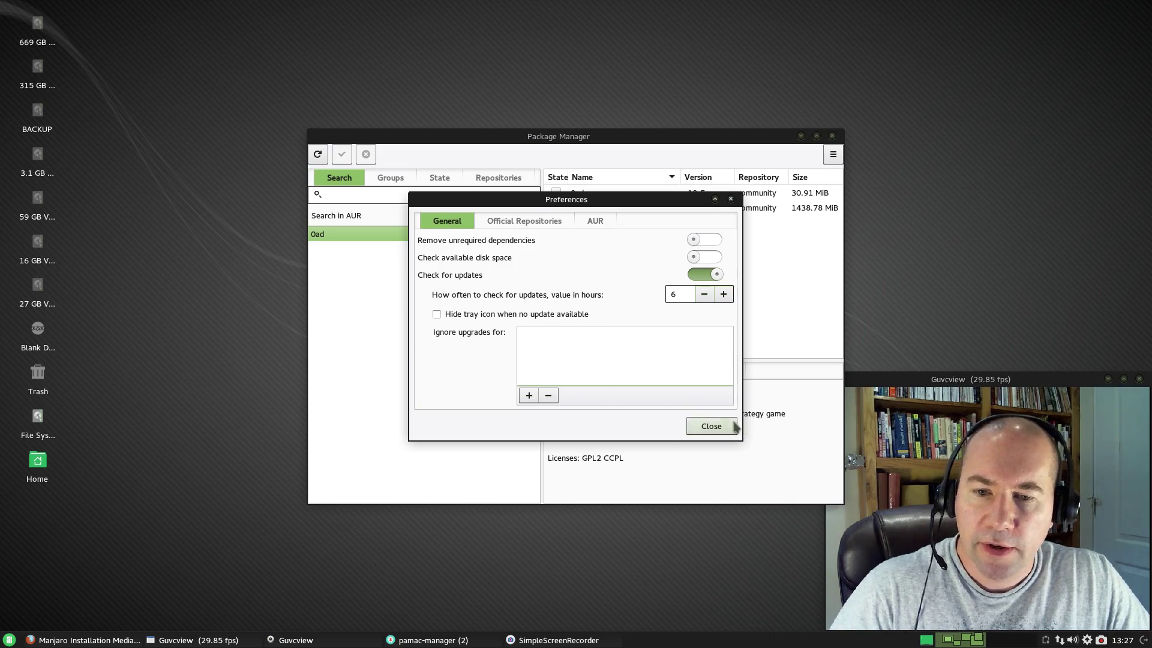
click(712, 427)
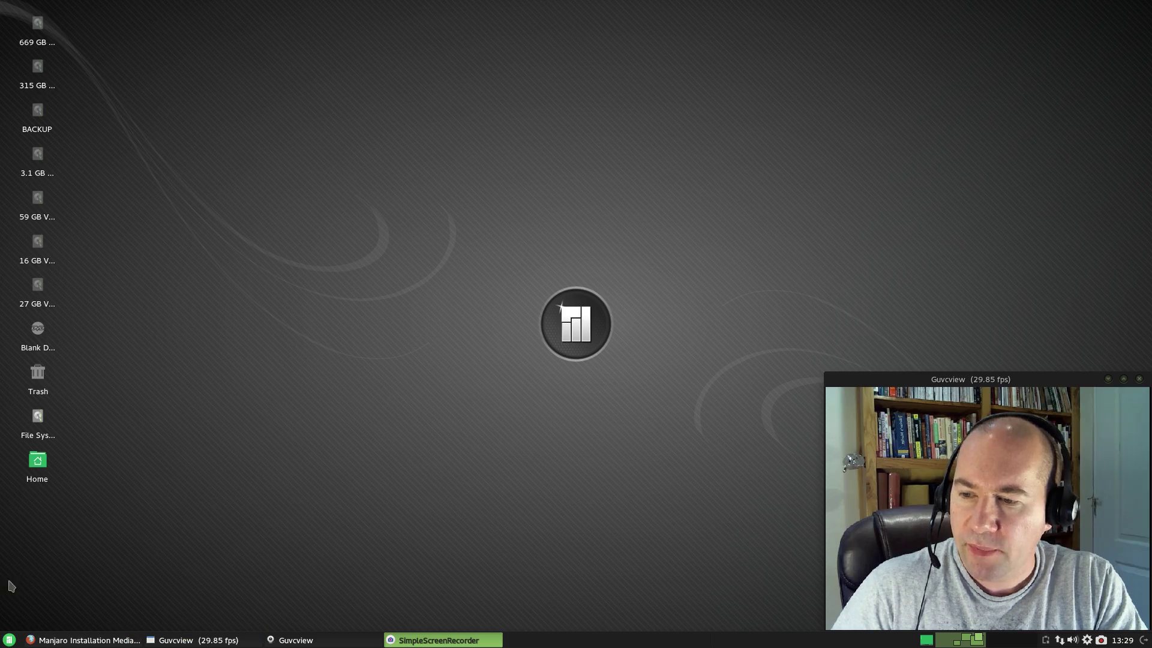
Open the application launcher and browse the full list of Accessories, from Application Finder to Xfburn
click(9, 640)
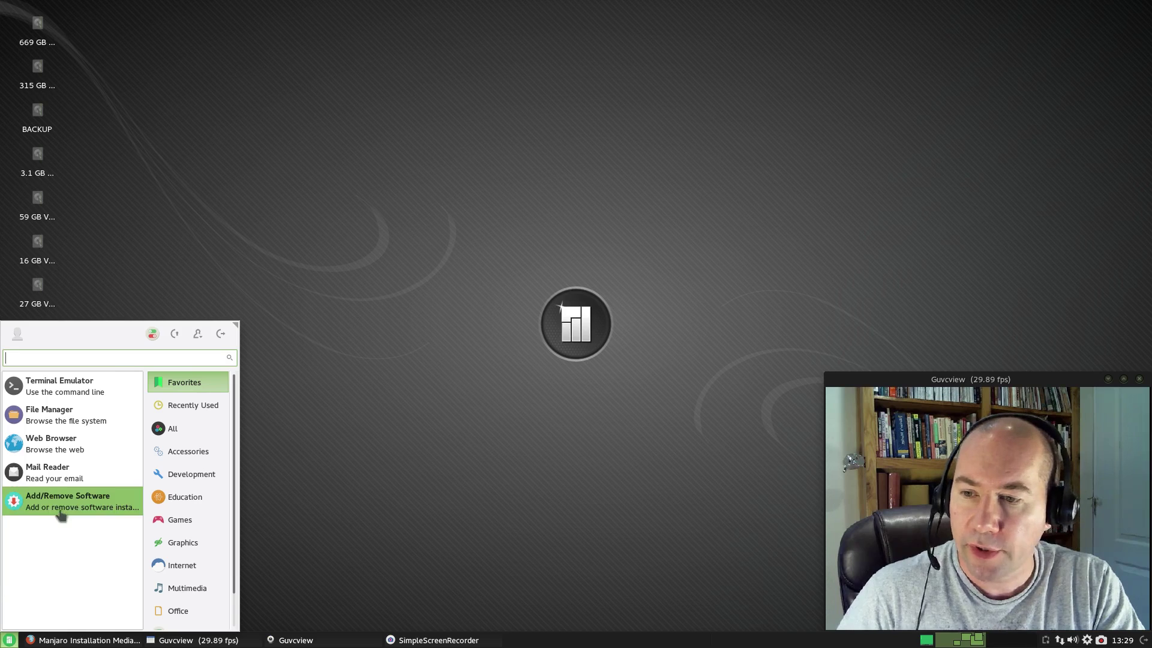
click(204, 452)
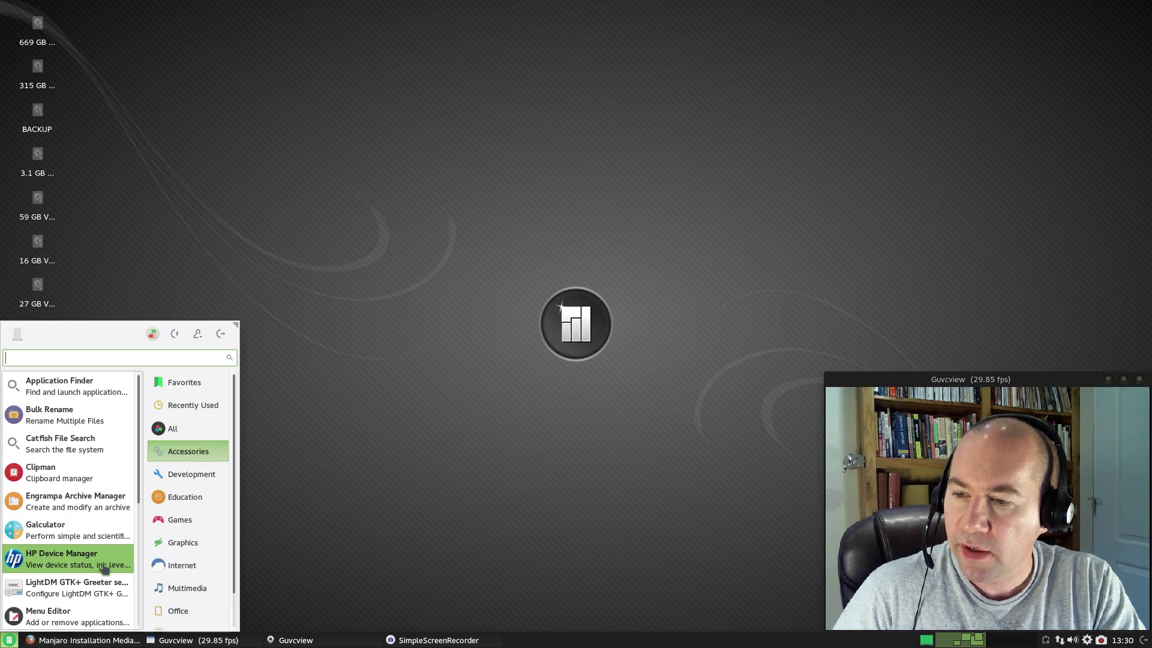
scroll(99, 573, down, 3)
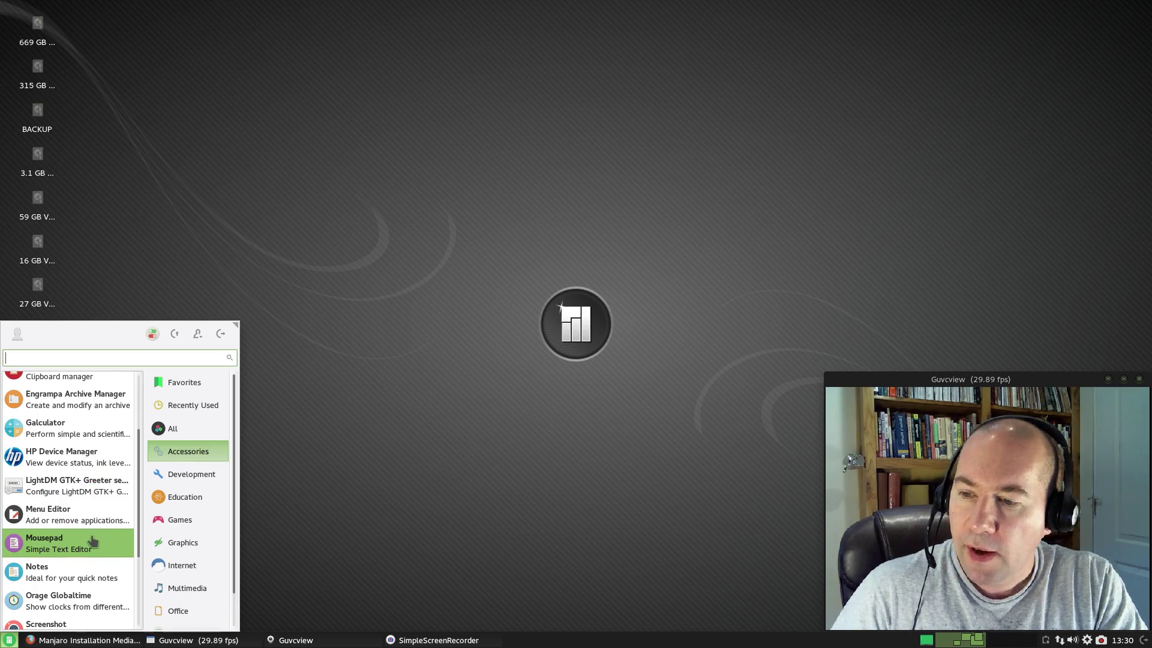
scroll(91, 545, down, 3)
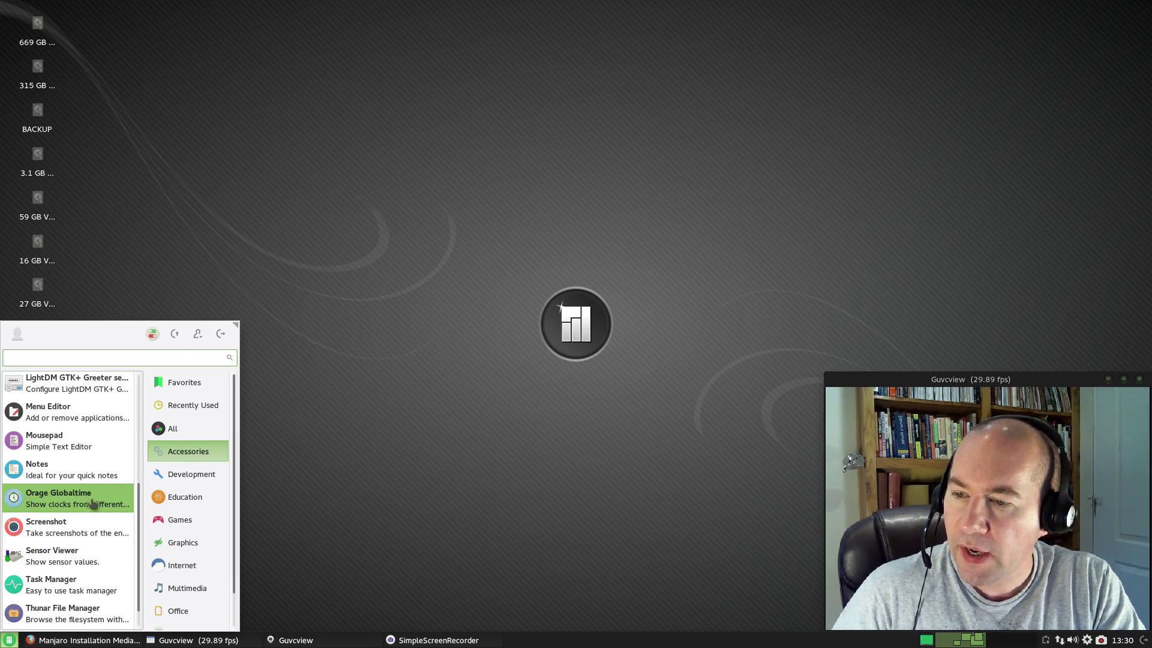
scroll(120, 513, down, 1)
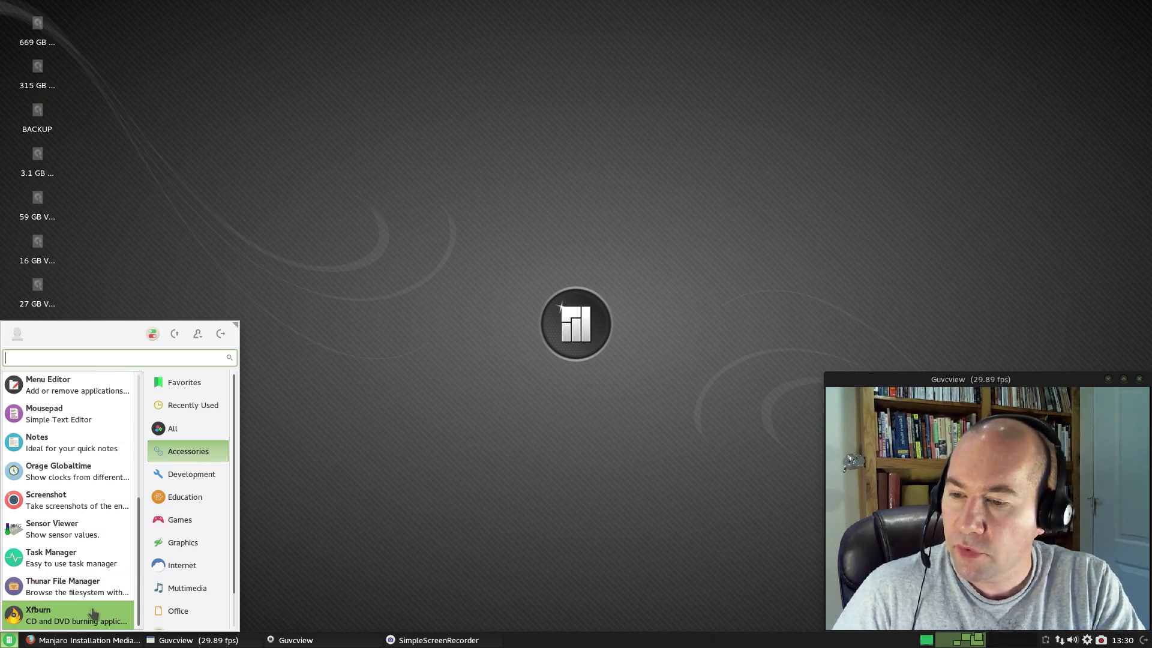
Browse the Development, Games, Graphics and Internet applications in the launcher
click(184, 477)
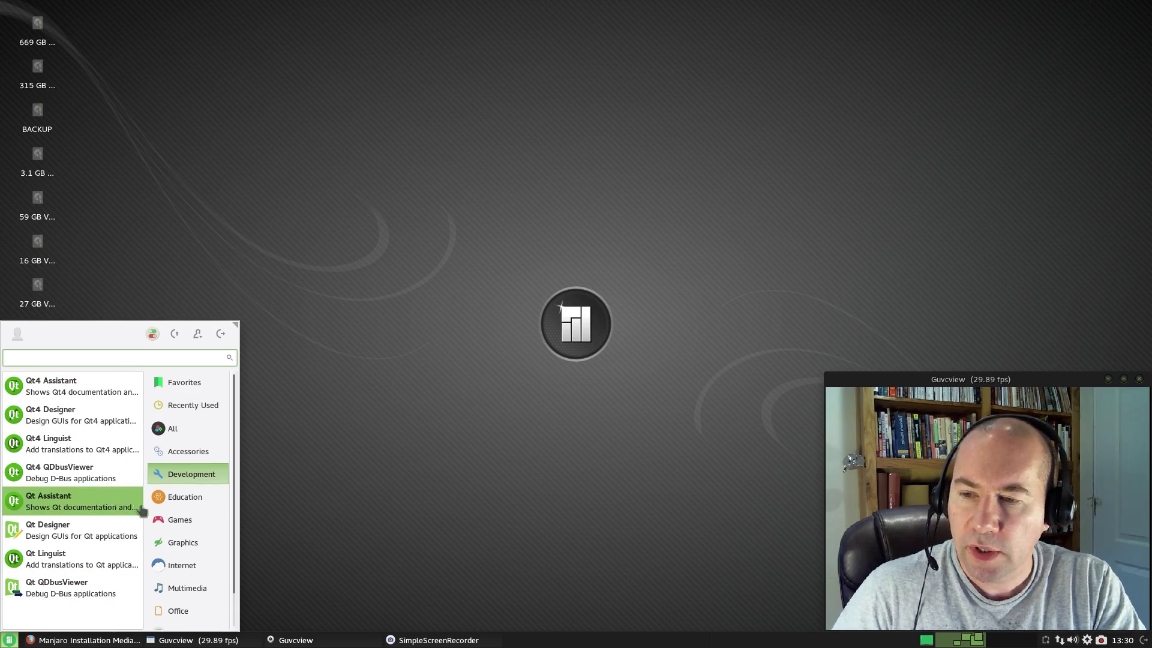
click(179, 506)
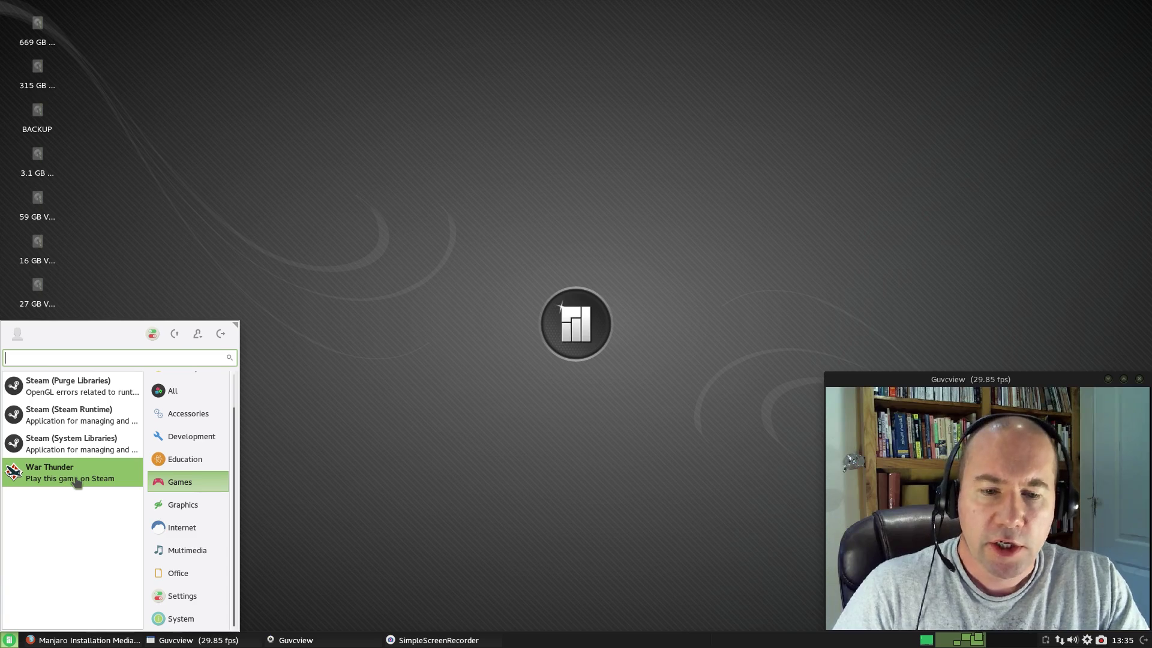
click(177, 505)
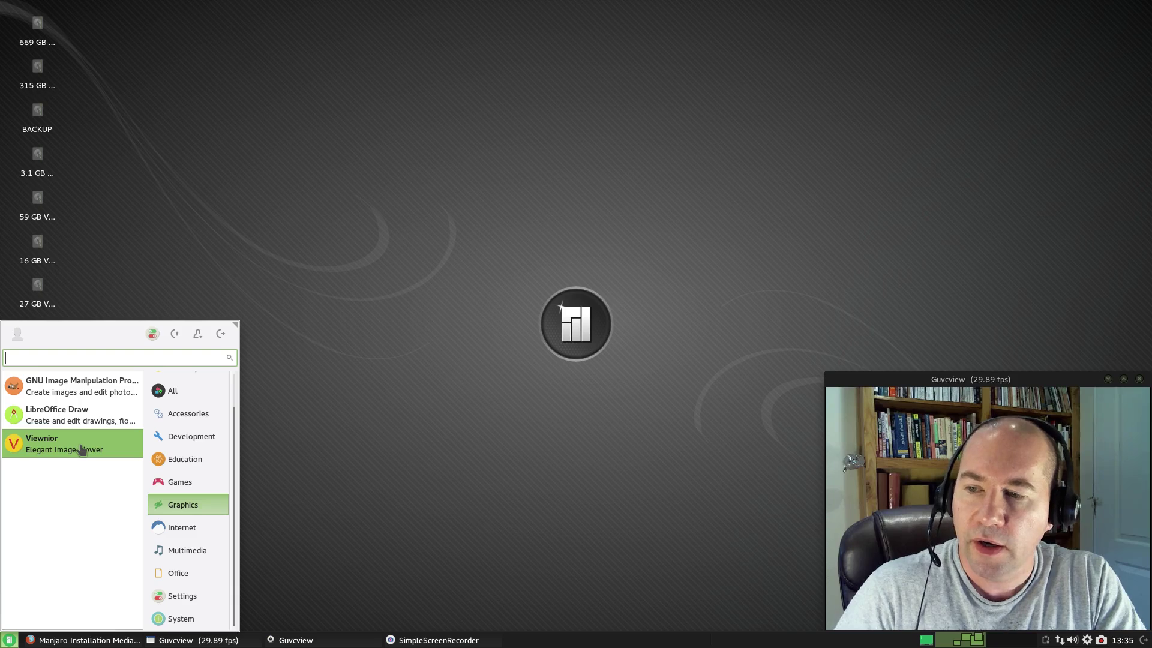
click(182, 528)
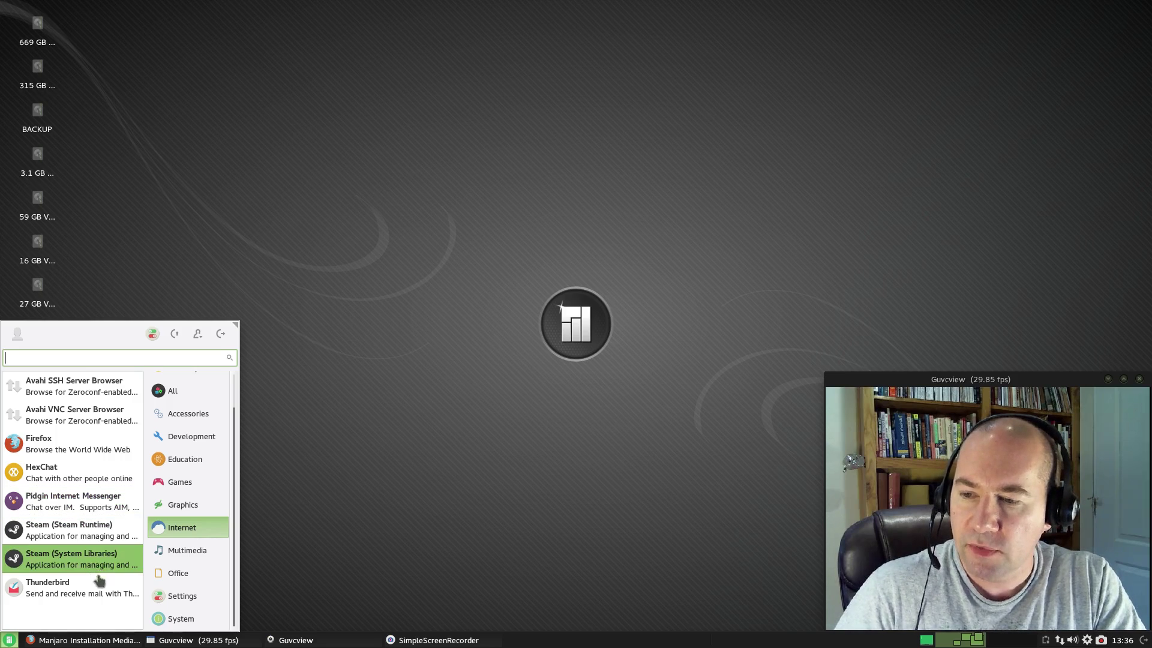
Browse the Multimedia, Office and Settings applications, and look through the System list down to Xfce Terminal
click(169, 556)
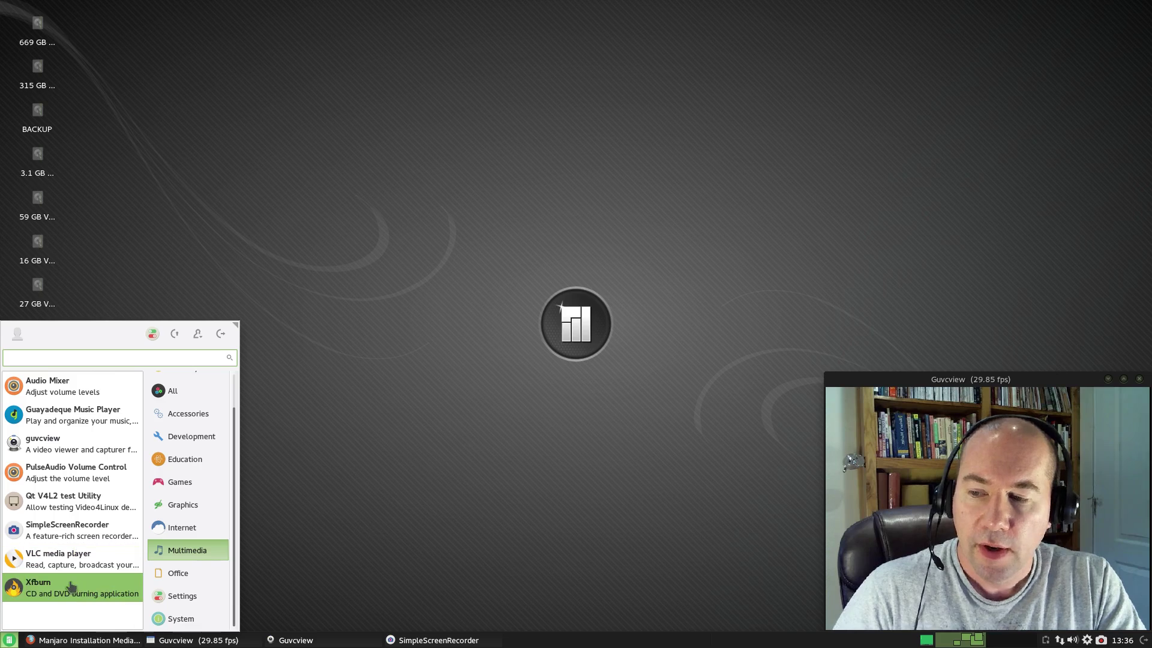
click(206, 569)
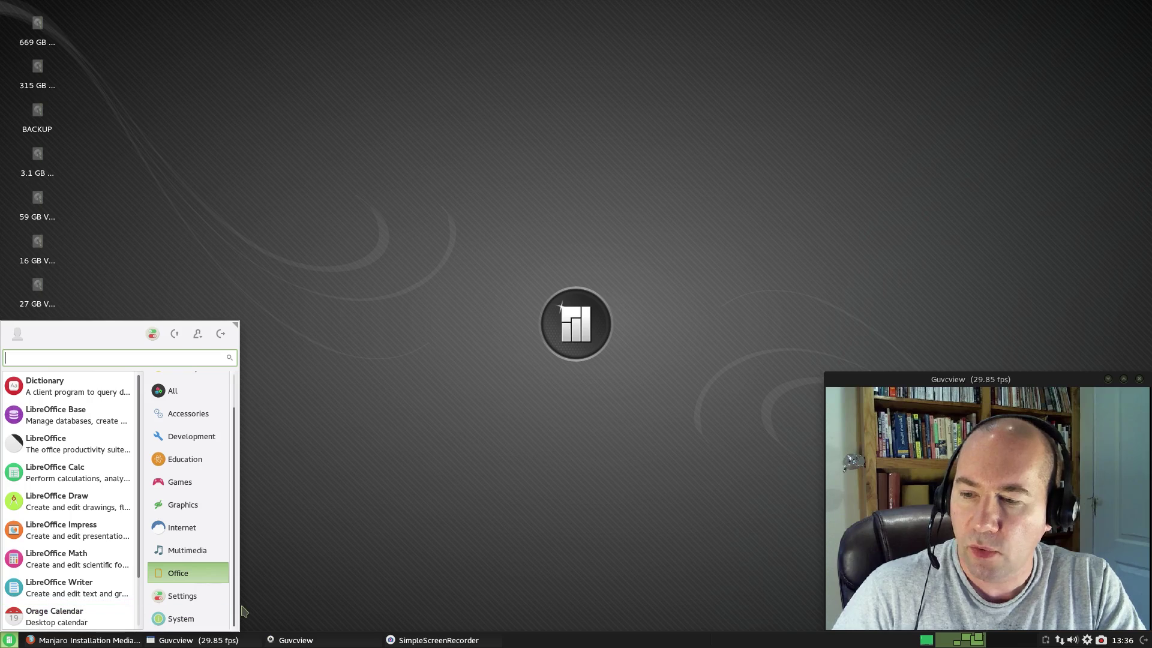
click(211, 597)
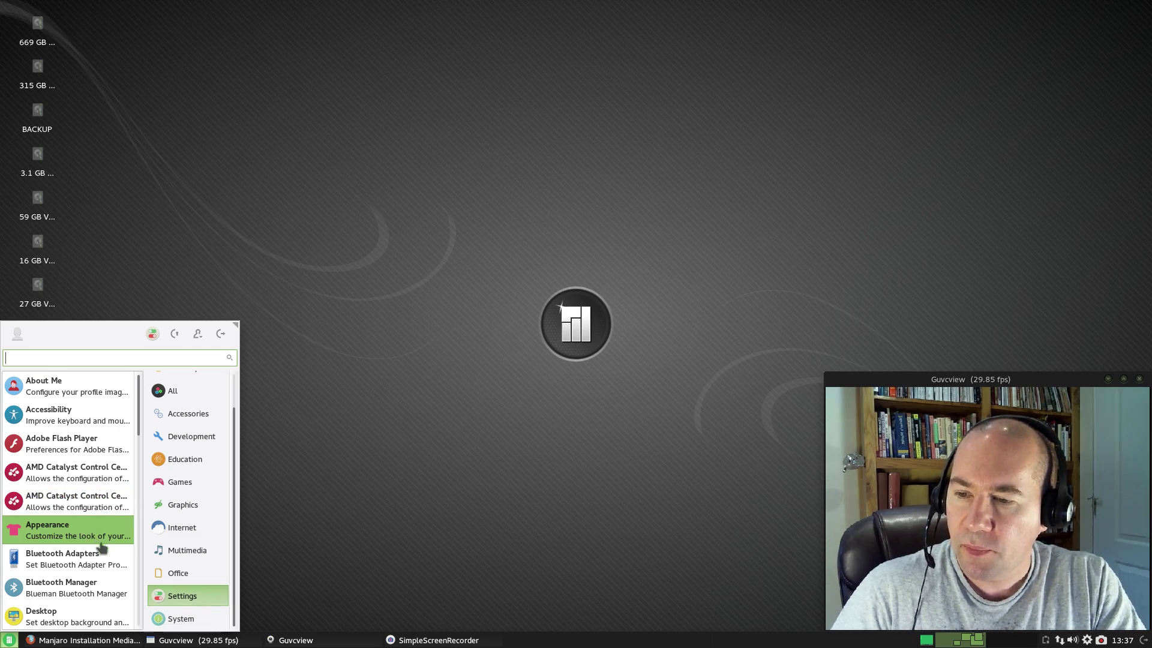
click(193, 620)
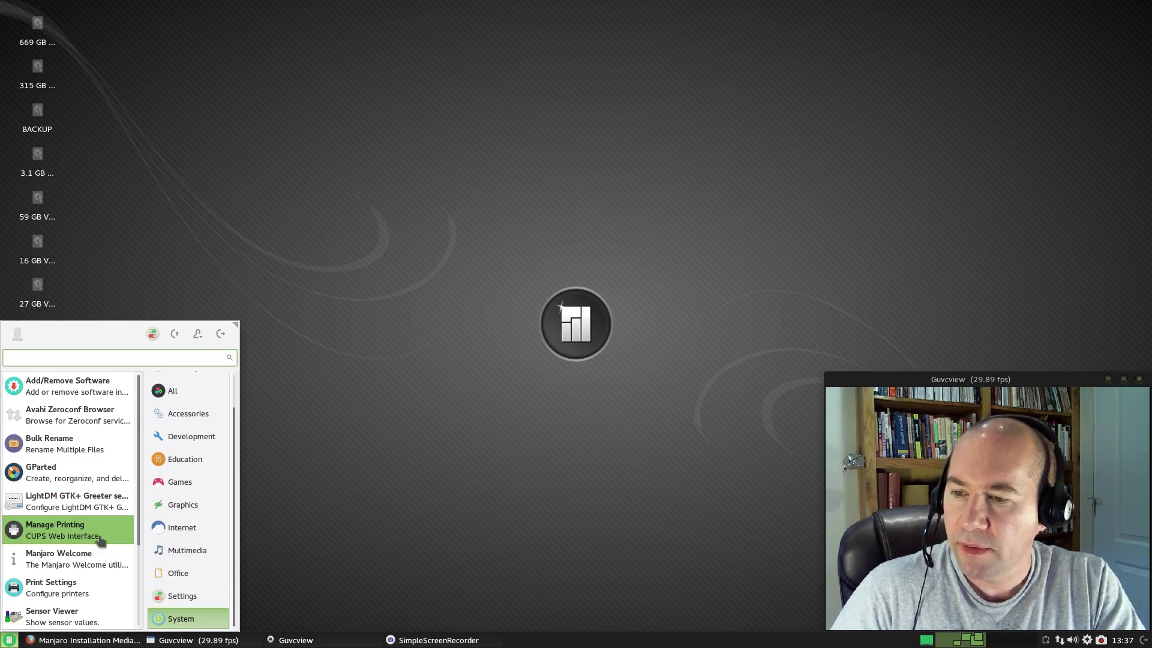
scroll(90, 522, down, 2)
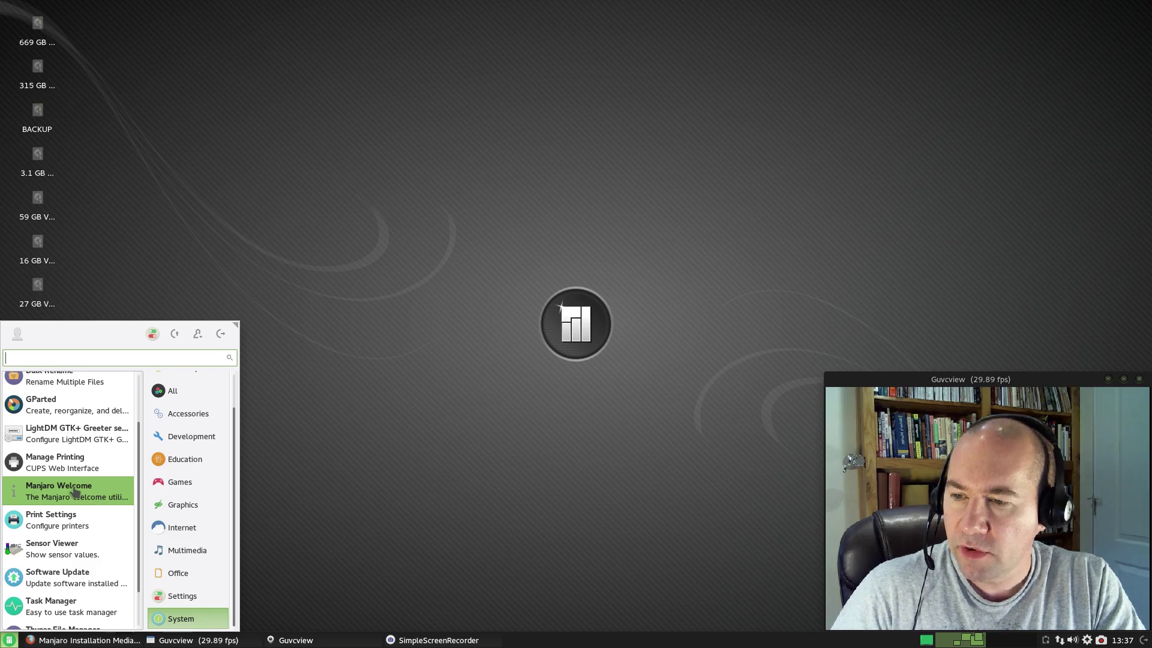
scroll(99, 543, down, 2)
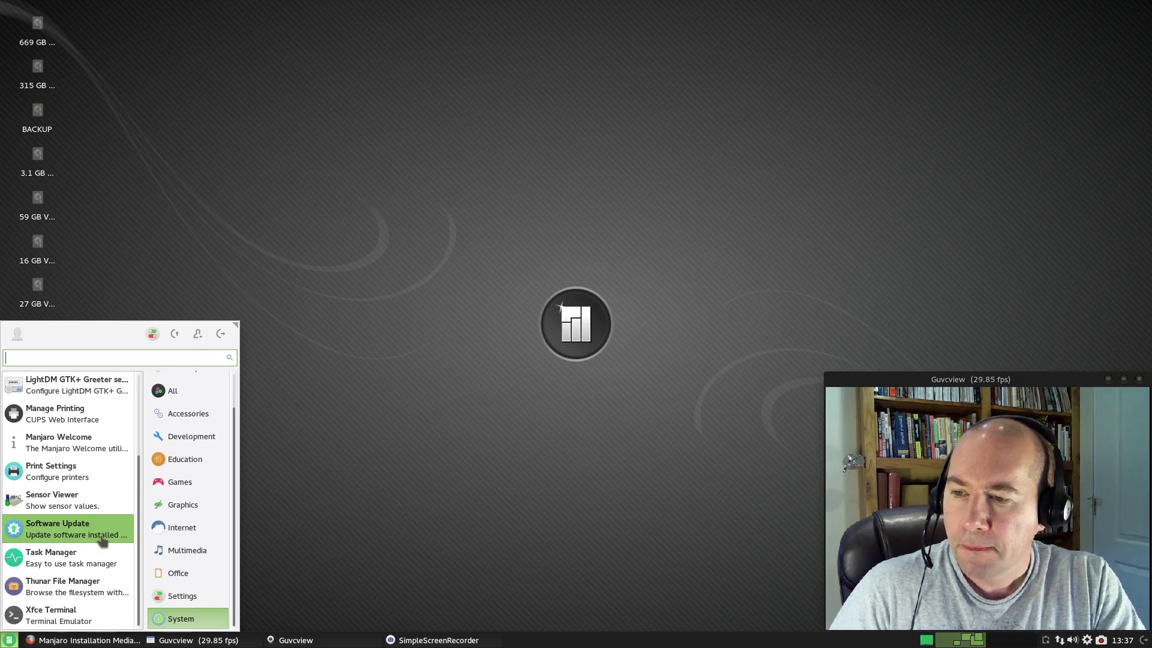